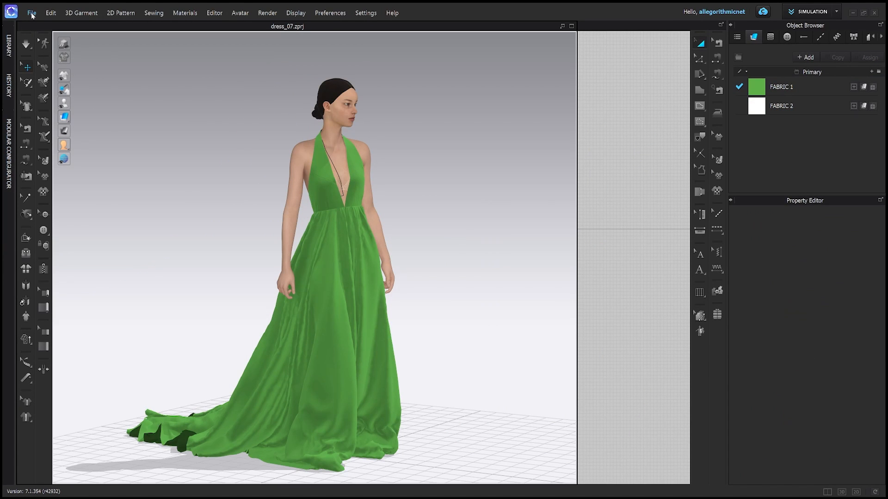
Open the OBJ file vignette_46 for import.
click(31, 14)
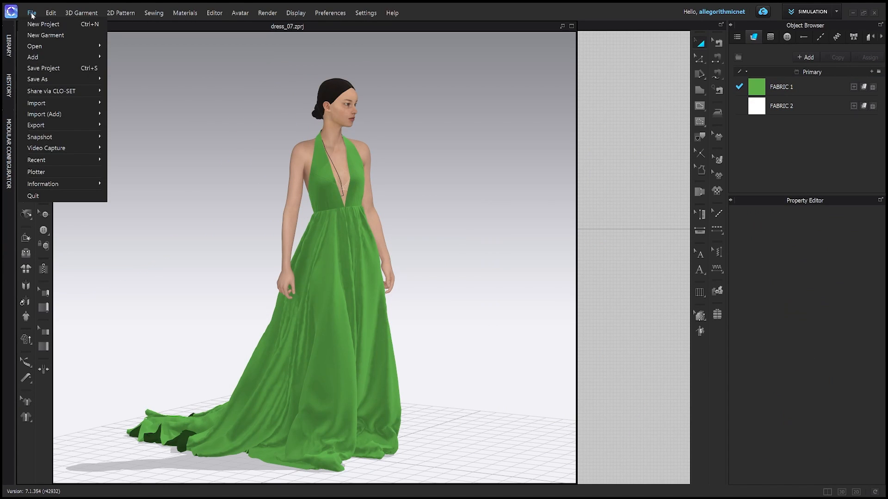
mouse_move(64, 108)
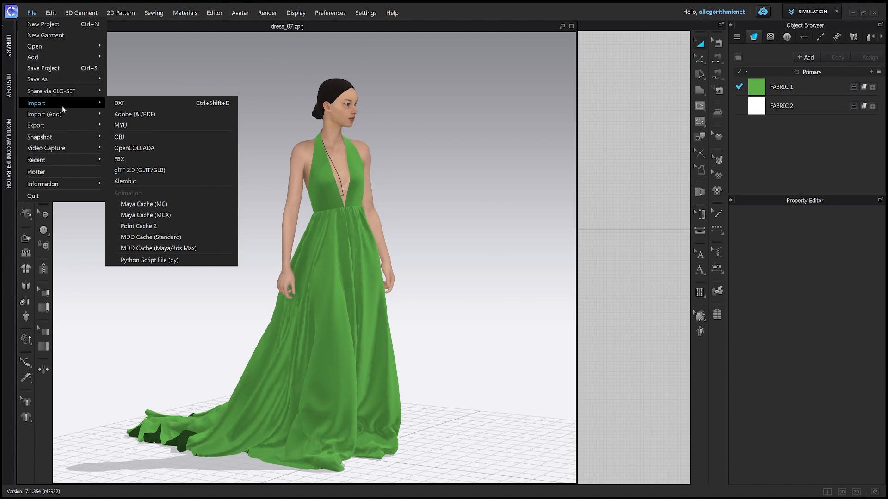
click(158, 138)
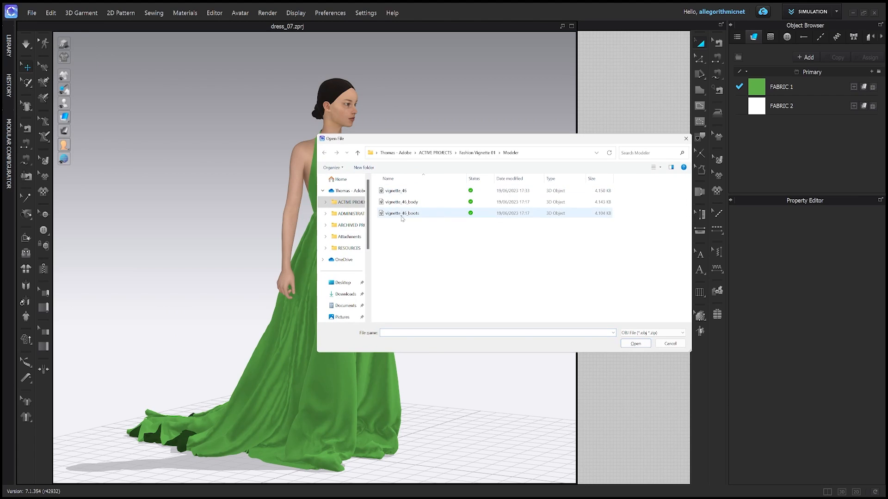
double_click(404, 191)
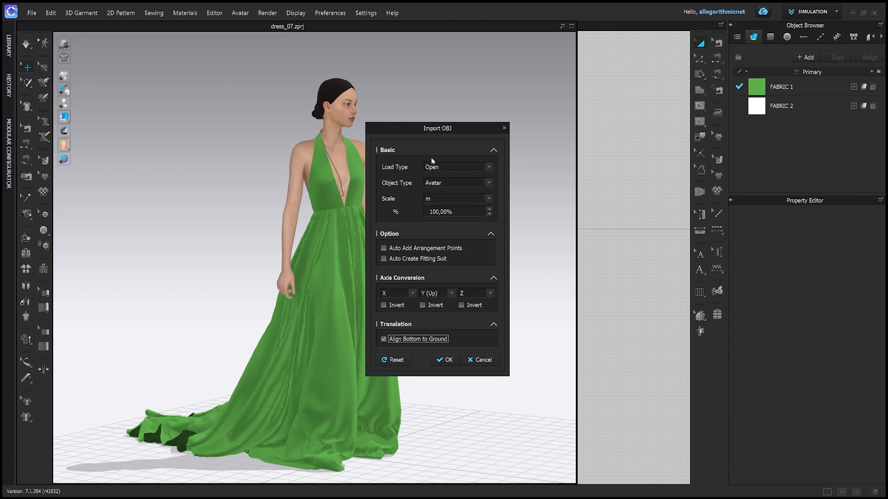
Set the OBJ import scale to m at 220% and turn off aligning the bottom to the ground.
click(488, 198)
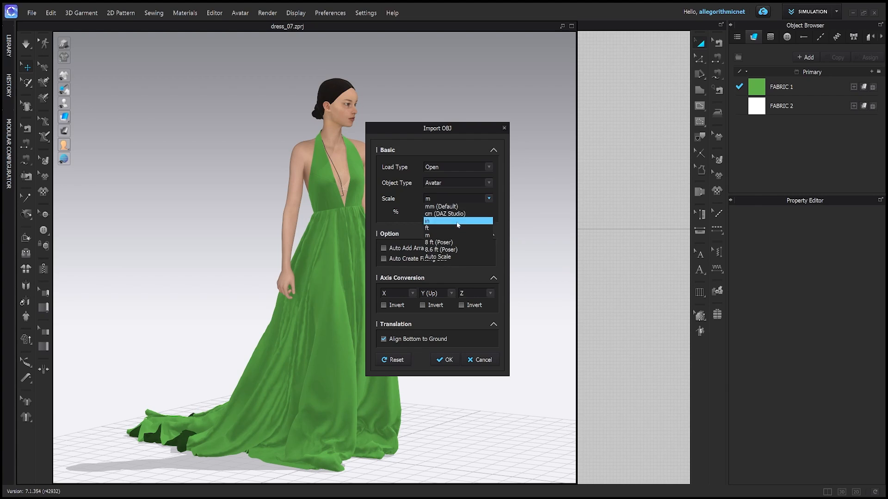
click(456, 235)
drag(457, 212, 406, 216)
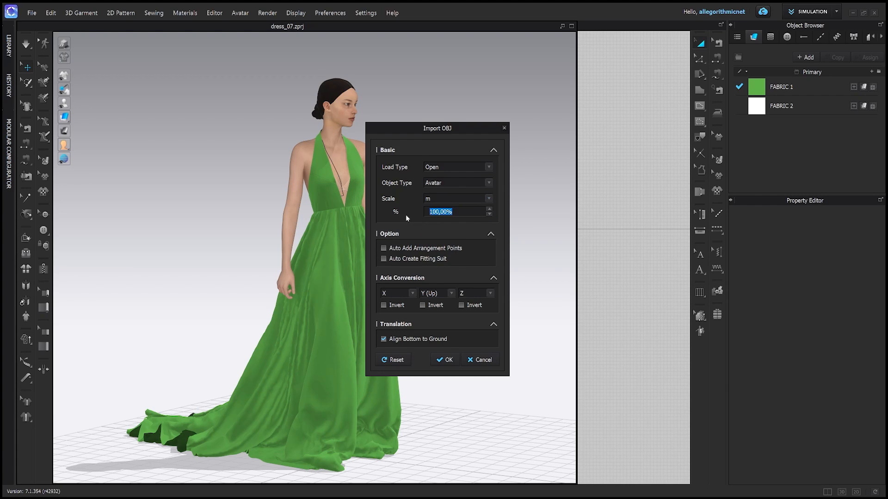
text(220)
click(383, 340)
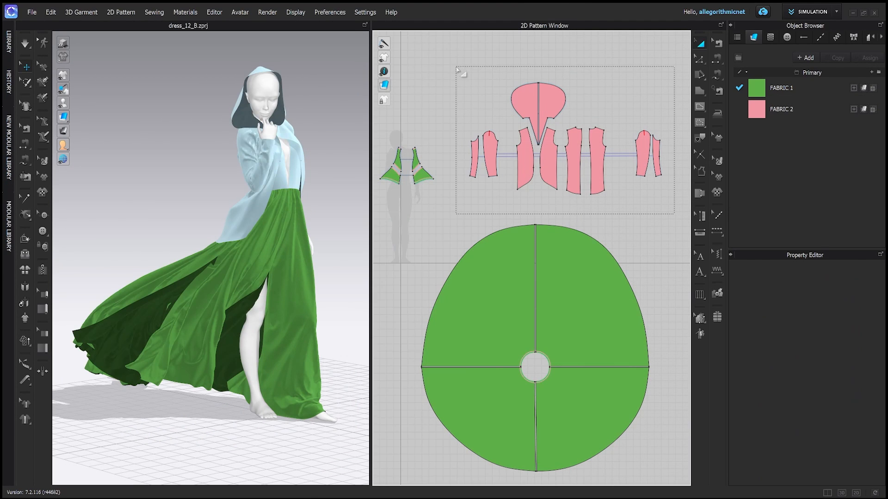
Select the pink hooded jacket patterns and enlarge the 2D pattern view to examine the whole layout.
click(517, 118)
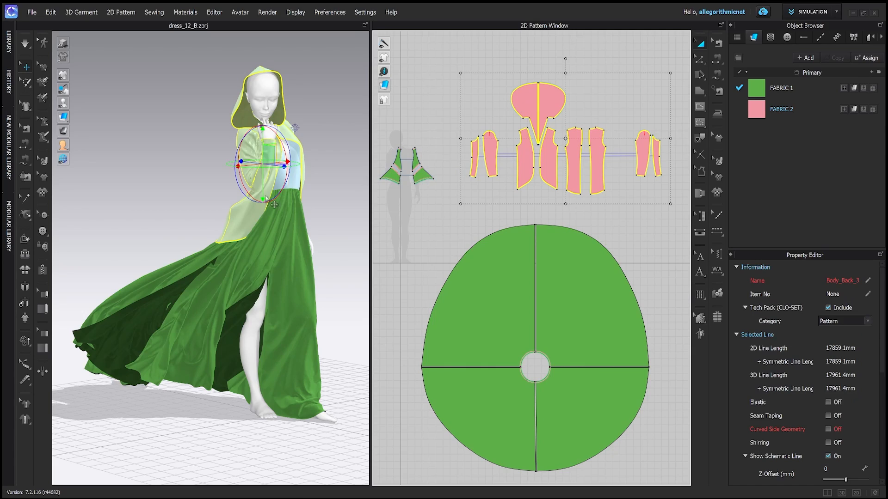
mouse_move(167, 243)
right_down()
mouse_move(221, 241)
mouse_move(71, 242)
mouse_move(171, 245)
right_up()
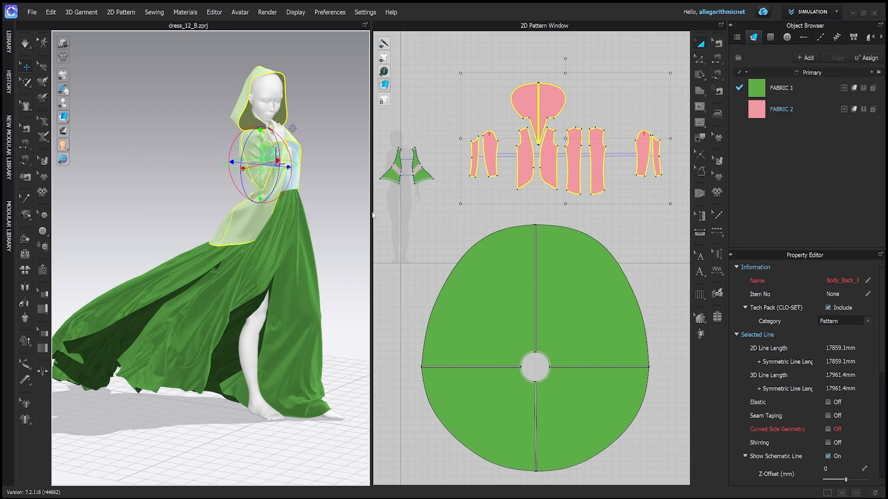
drag(373, 215, 132, 259)
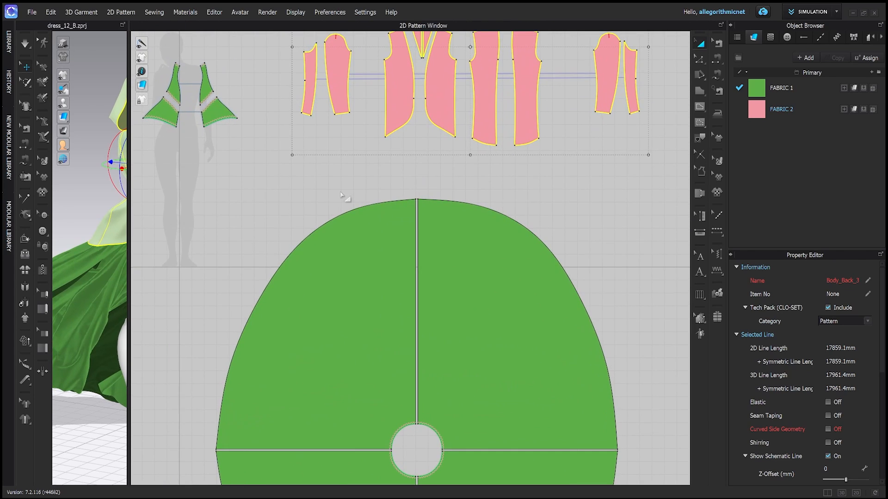
scroll(343, 195, up, 2)
scroll(338, 194, down, 5)
scroll(335, 190, up, 2)
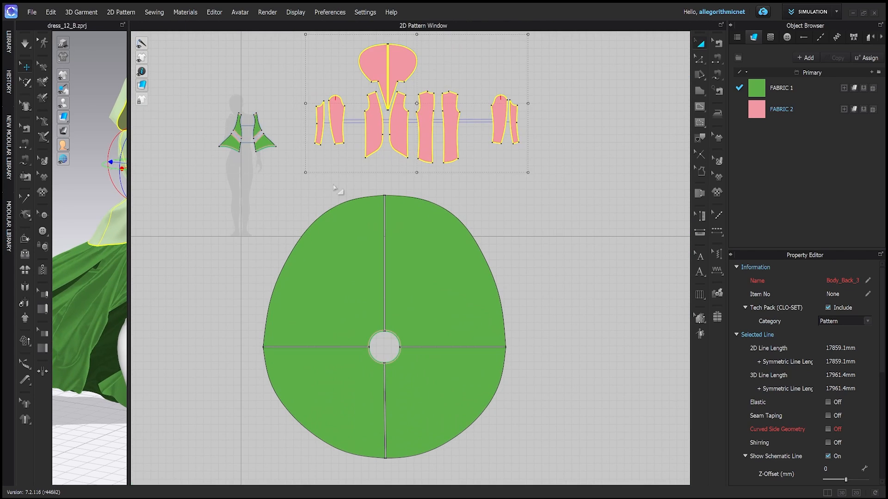
Highlight in turn the small bodice pieces, the four circular skirt panels and the pink hooded jacket patterns.
right_drag(293, 173, 320, 190)
drag(194, 96, 317, 215)
right_drag(586, 430, 589, 394)
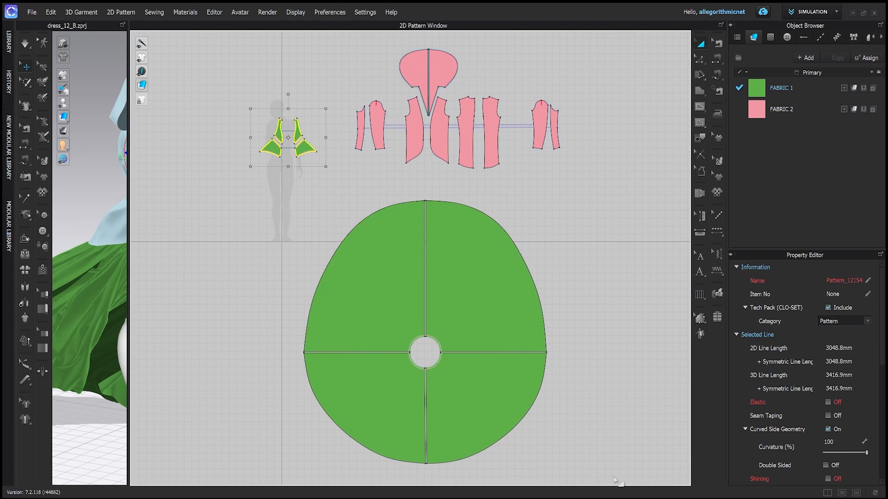
drag(615, 481, 277, 227)
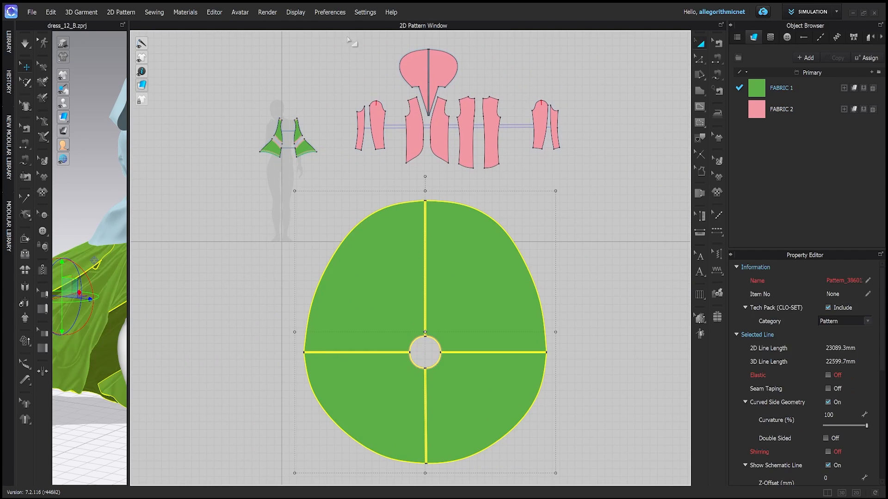
drag(344, 38, 604, 187)
mouse_move(563, 199)
right_down()
mouse_move(562, 234)
mouse_move(561, 202)
mouse_move(563, 209)
right_up()
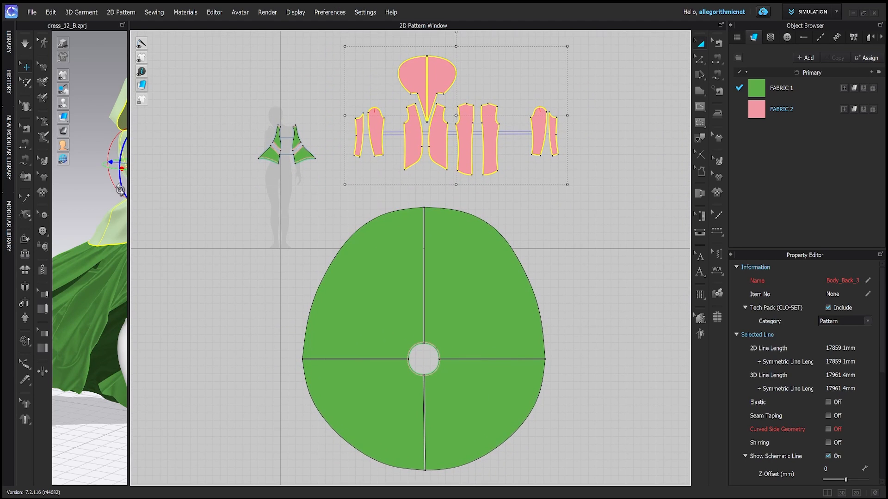
Widen the 3D view and examine the draped dress and hooded jacket on the avatar.
drag(129, 190, 629, 217)
mouse_move(476, 194)
right_down()
mouse_move(417, 199)
mouse_move(480, 195)
right_up()
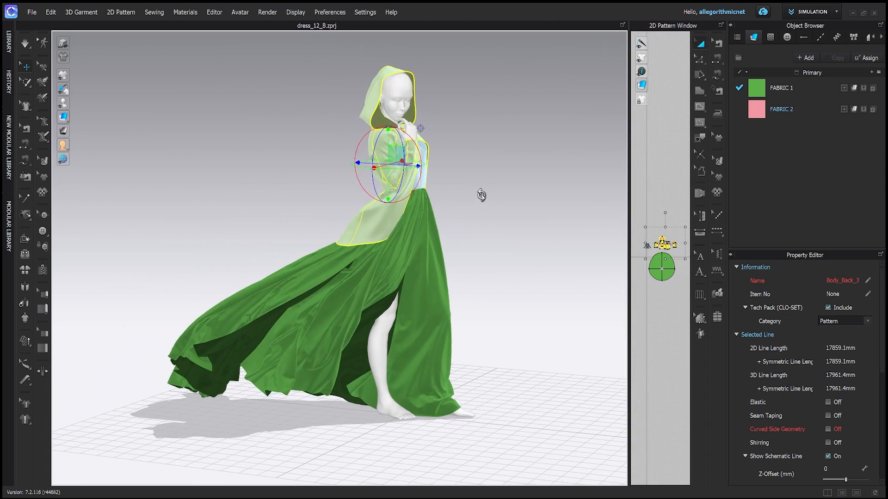
middle_drag(478, 202, 487, 218)
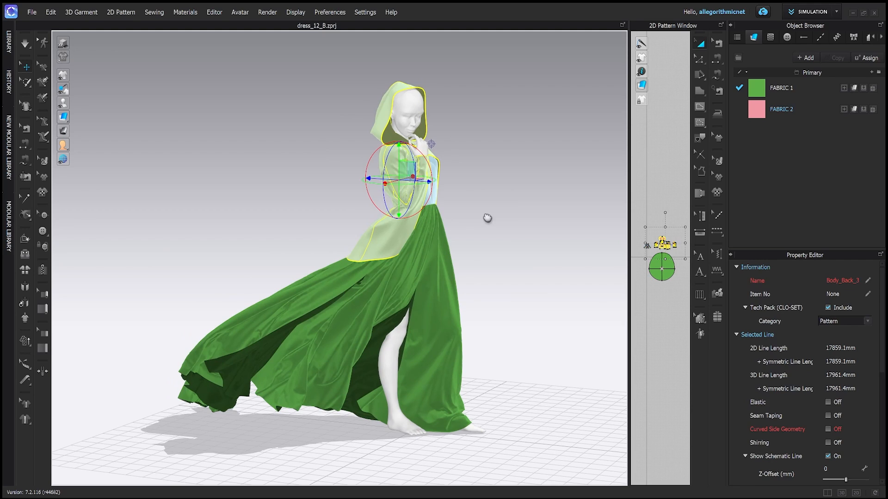
click(487, 218)
mouse_move(471, 222)
right_down()
mouse_move(491, 212)
mouse_move(401, 213)
mouse_move(477, 212)
right_up()
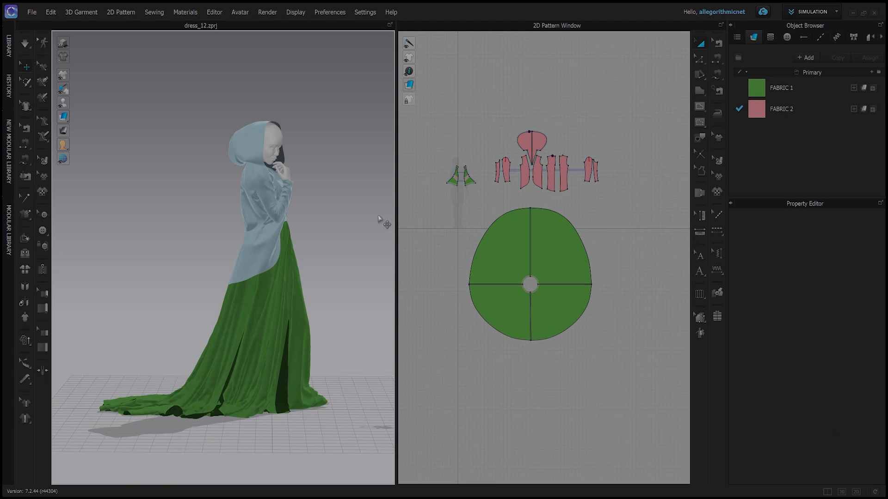
Select the wind controller in front of the avatar and run the simulation briefly.
scroll(341, 204, up, 3)
scroll(331, 189, down, 3)
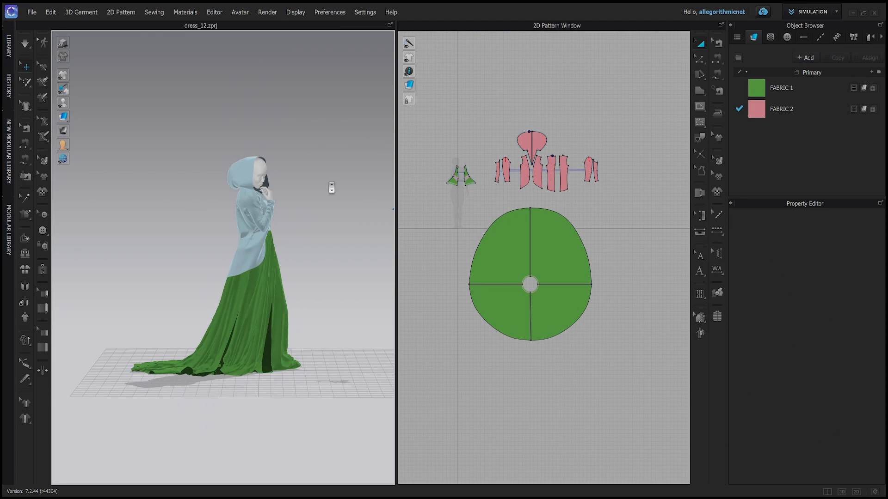
click(363, 192)
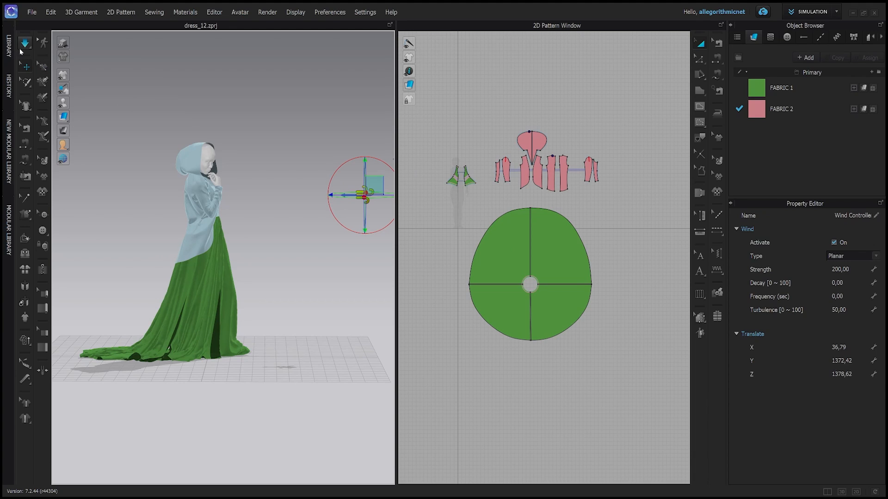
click(21, 49)
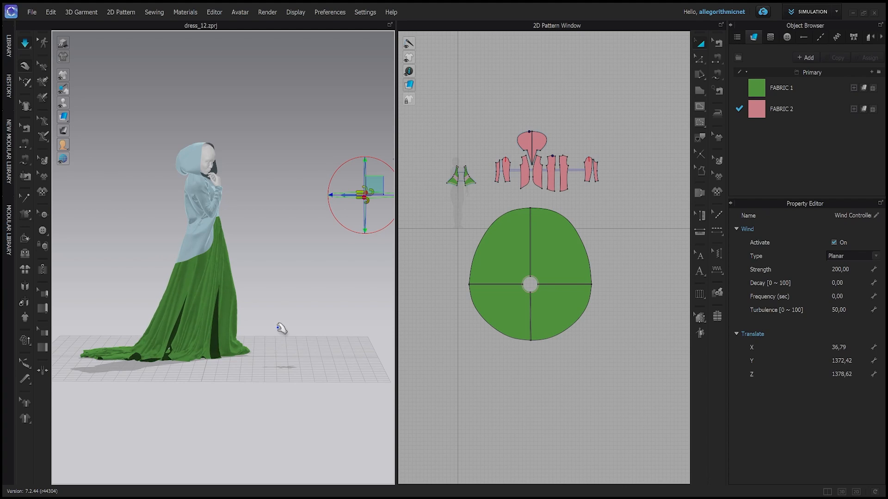
key(space)
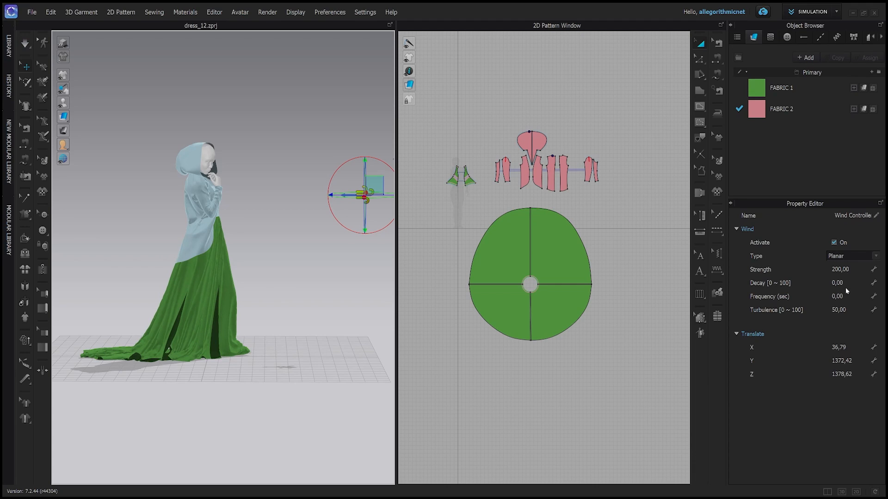
Set the particle distance of all garment patterns to 10 mm.
drag(642, 375, 437, 119)
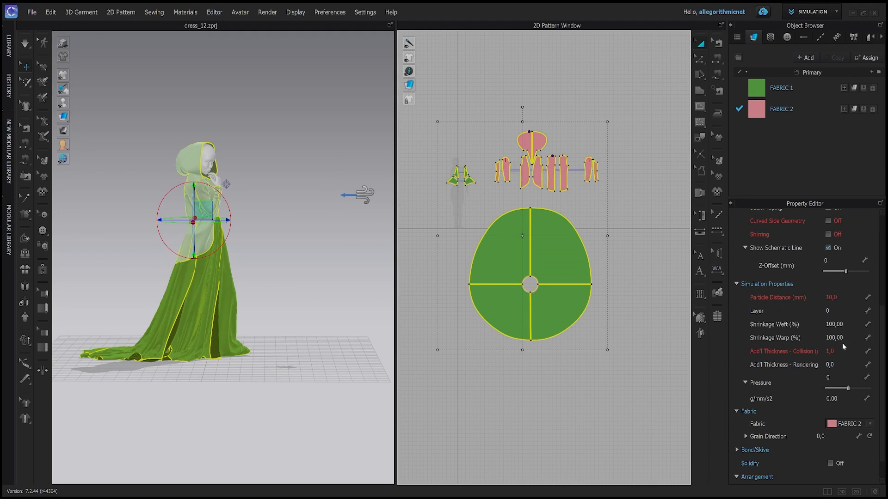
click(851, 294)
text(1)
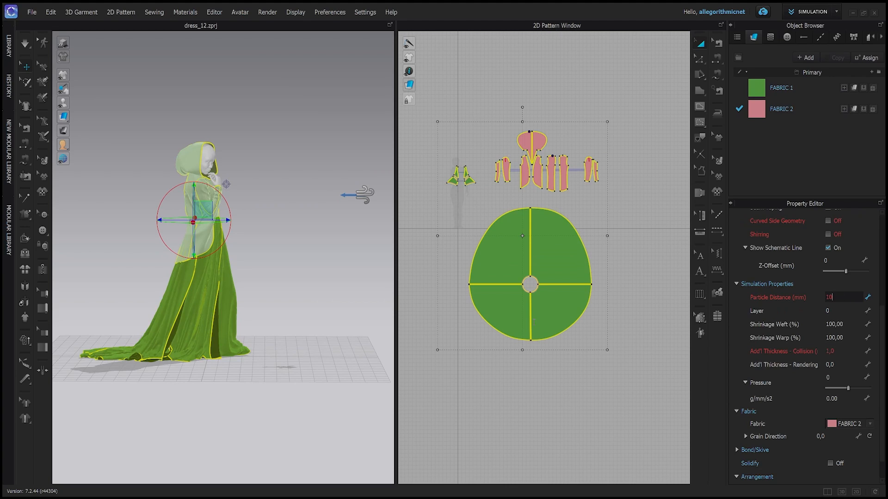
key(Return)
Run the garment simulation in a widened 3D view, and stop it.
key(space)
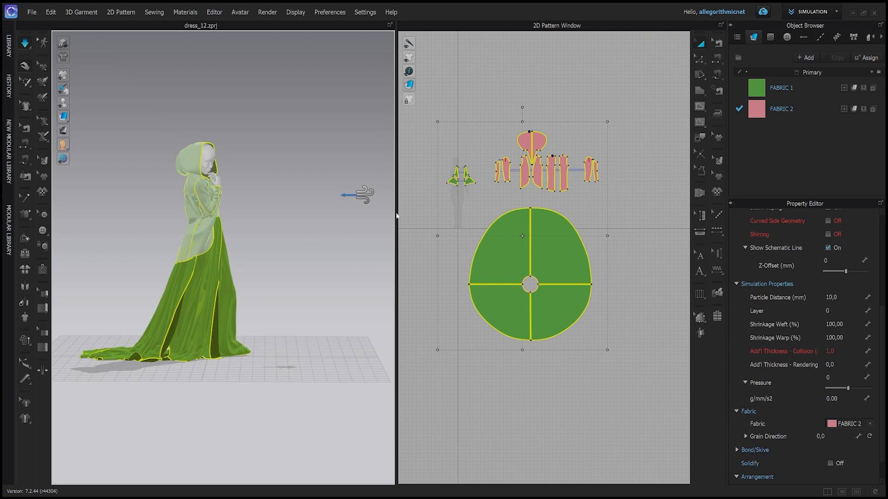
drag(504, 213, 601, 218)
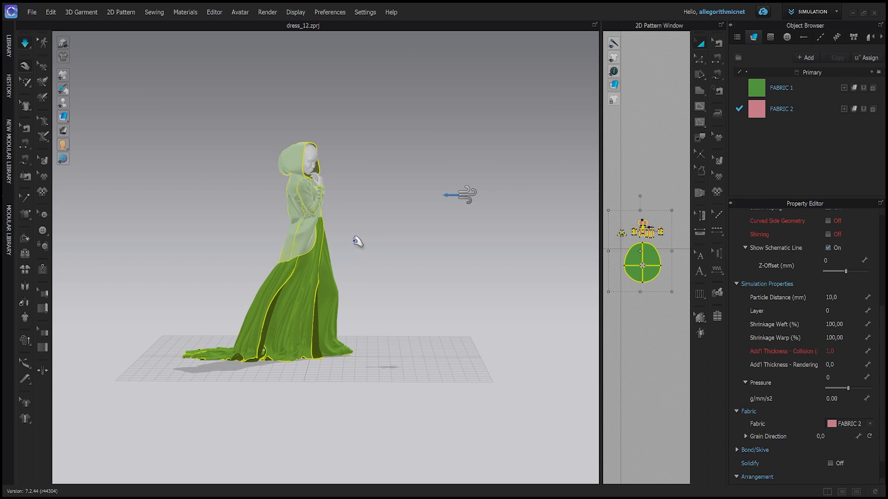
key(space)
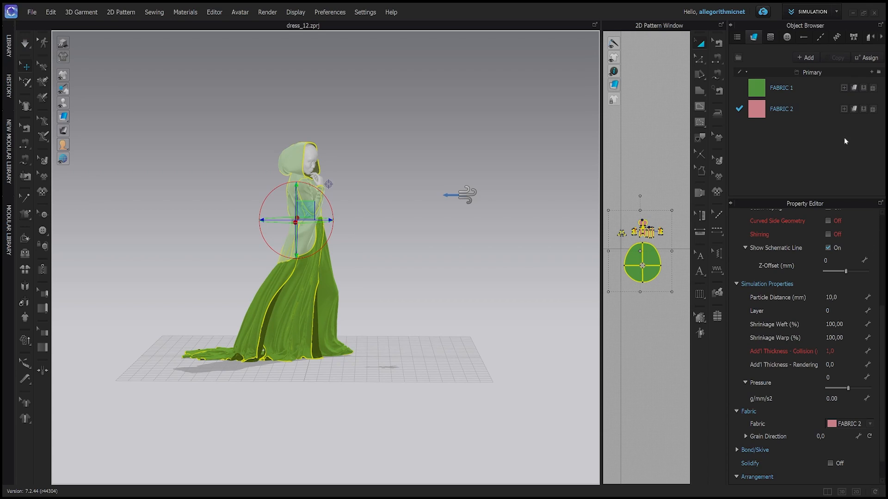
Assign the Nylon_Featherweight physical property preset to FABRIC 1.
click(764, 111)
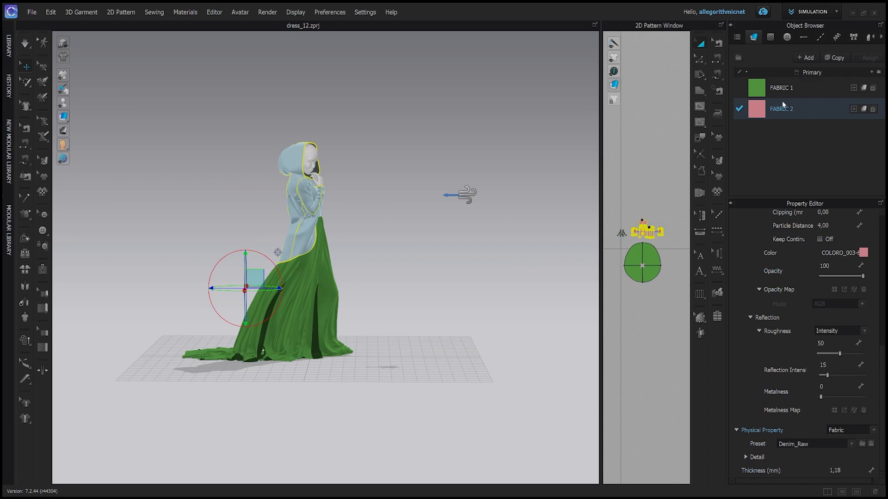
click(766, 87)
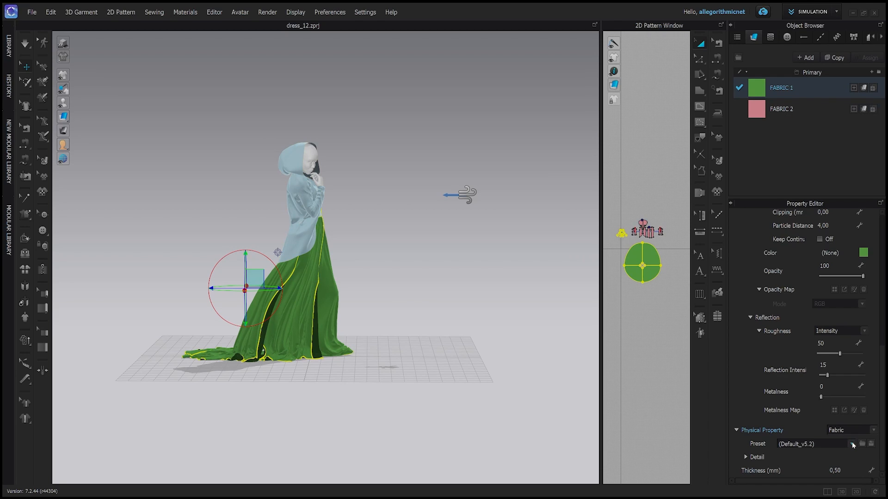
click(851, 444)
scroll(832, 369, down, 1)
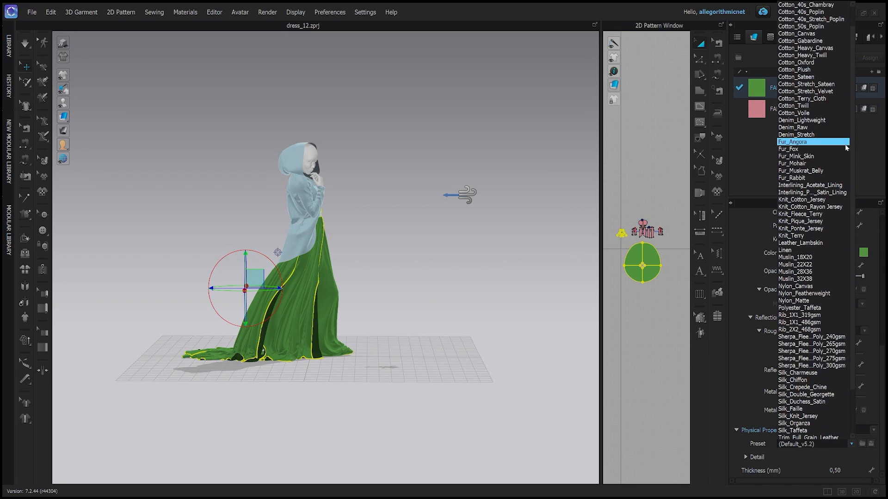
click(814, 294)
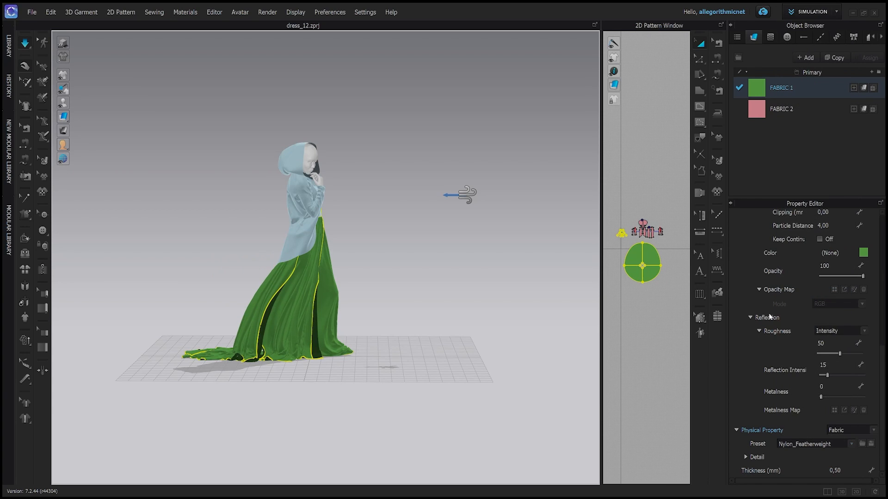
scroll(367, 243, down, 4)
middle_drag(366, 243, 434, 258)
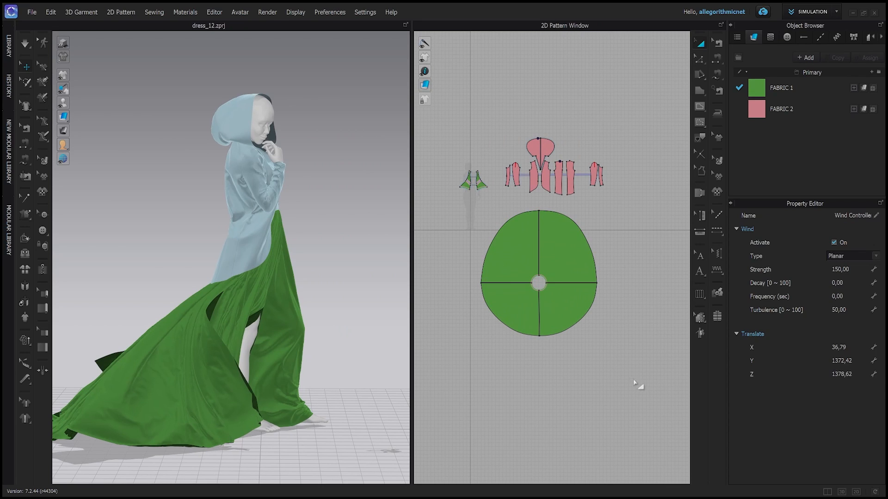
Freeze the four green circular skirt panels.
drag(640, 377, 454, 209)
right_click(500, 261)
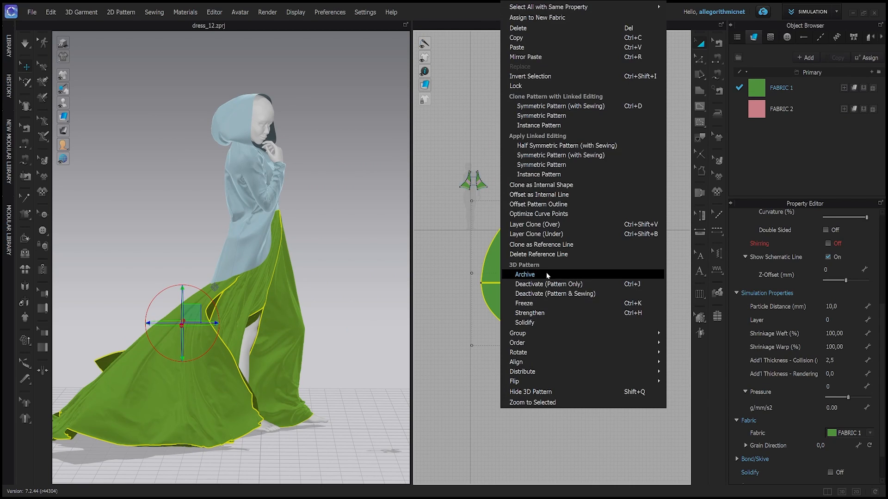
click(551, 304)
Unfreeze the pink hooded jacket patterns.
drag(495, 113, 617, 208)
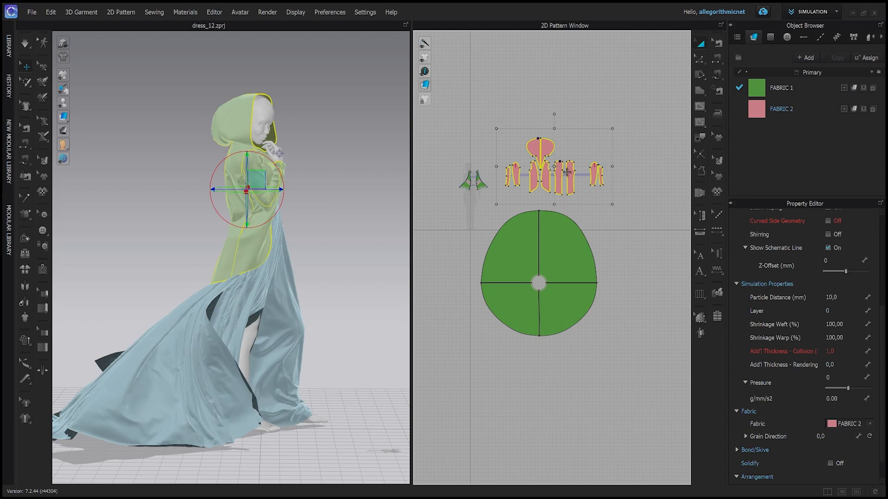
right_click(565, 173)
click(624, 288)
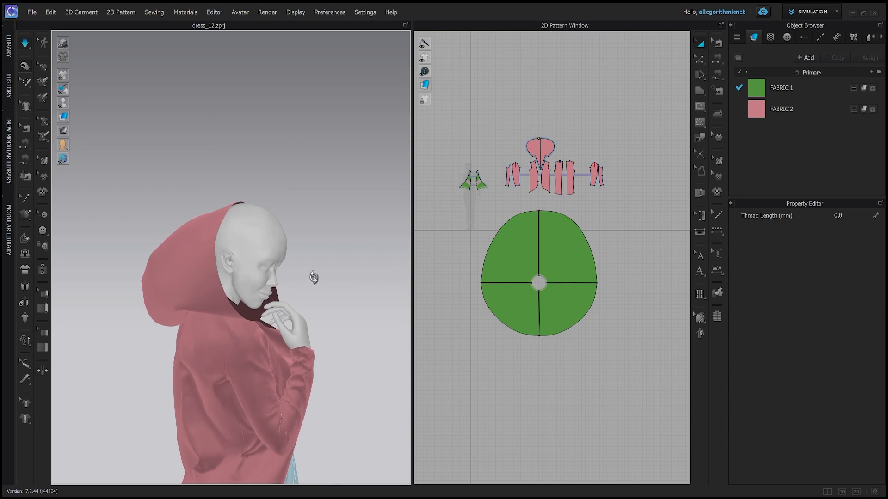
Tack the jacket's hood to the avatar's head and pull the hood's back during simulation.
right_drag(313, 277, 306, 307)
click(25, 199)
scroll(218, 204, down, 3)
scroll(218, 204, up, 5)
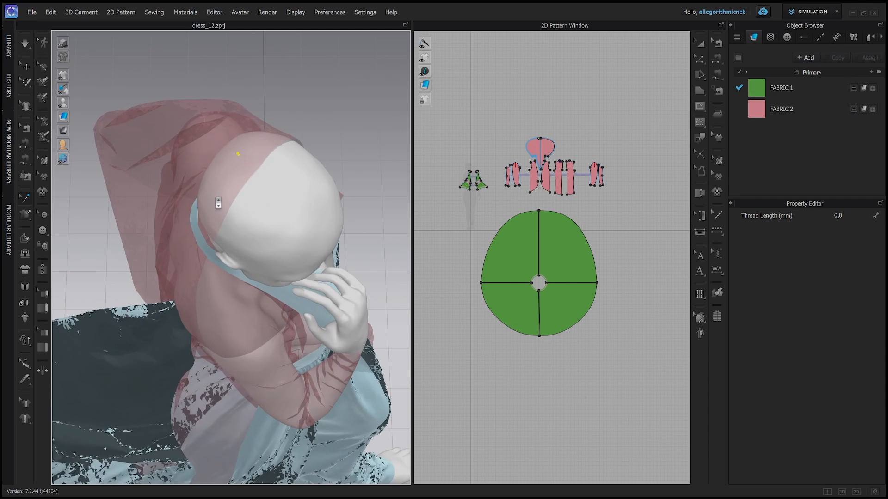
click(238, 155)
click(241, 156)
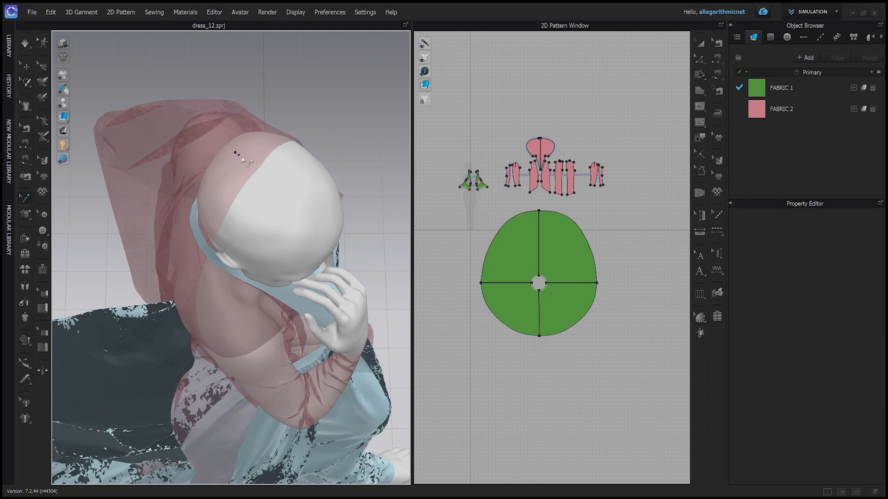
click(240, 157)
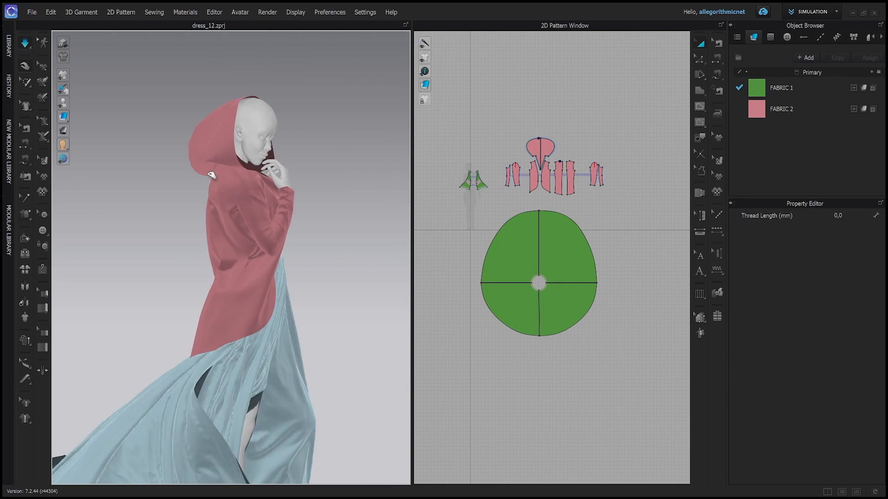
click(204, 178)
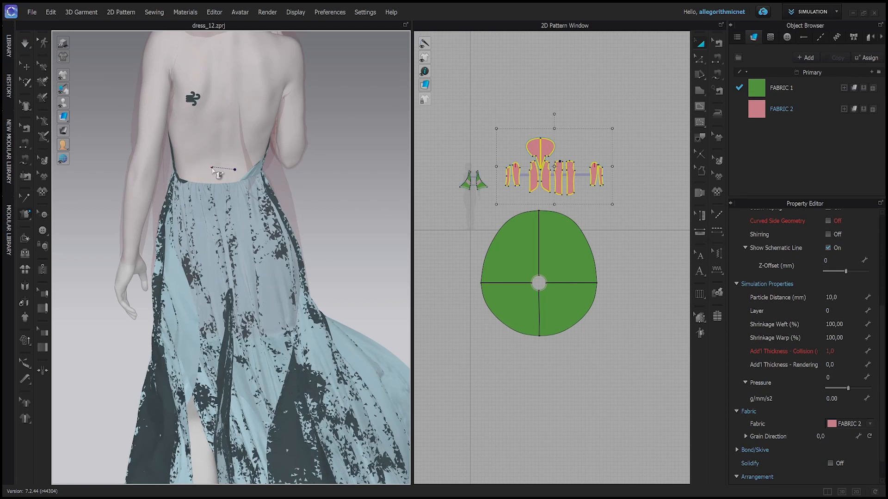
Tack the back of the jacket's waist to the avatar's lower back and run the simulation.
click(212, 168)
key(space)
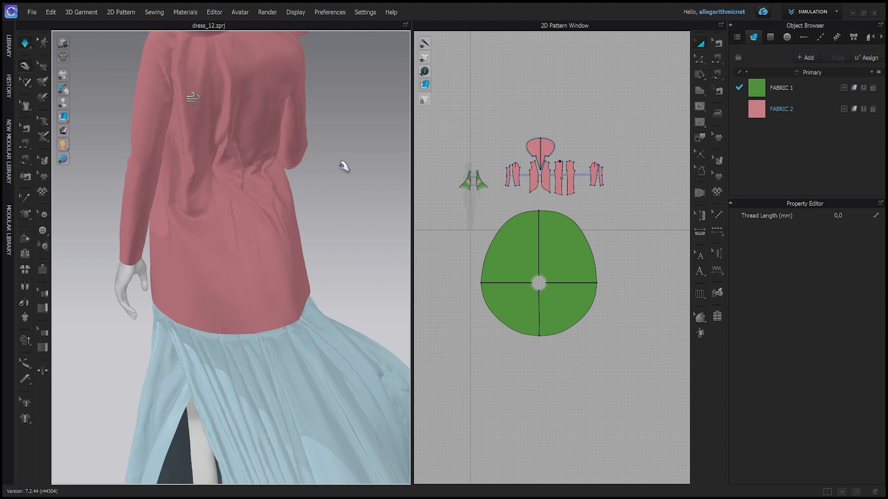
right_drag(345, 166, 232, 196)
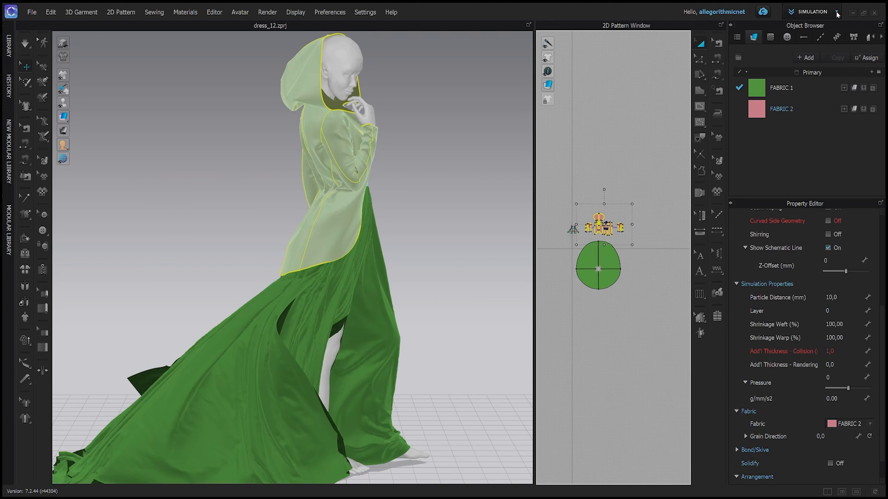
Switch to a widened UV Editor layout and scale down all the hooded jacket's pattern UVs together.
click(838, 12)
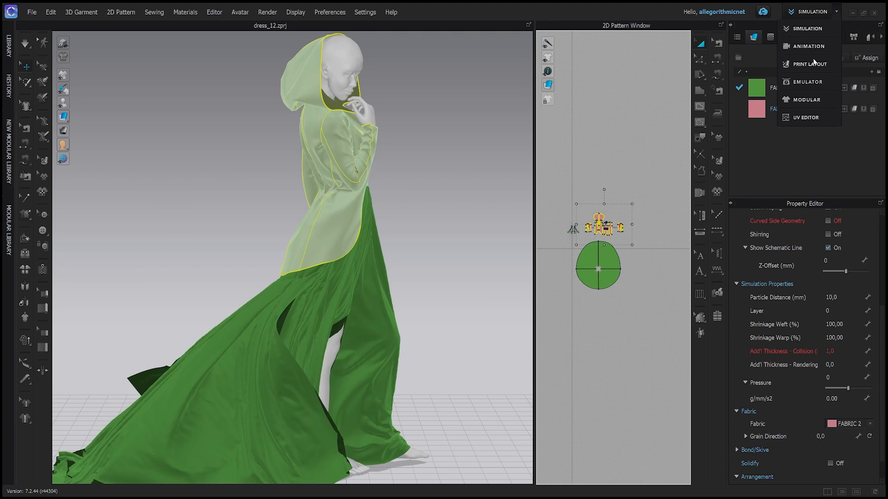
click(804, 118)
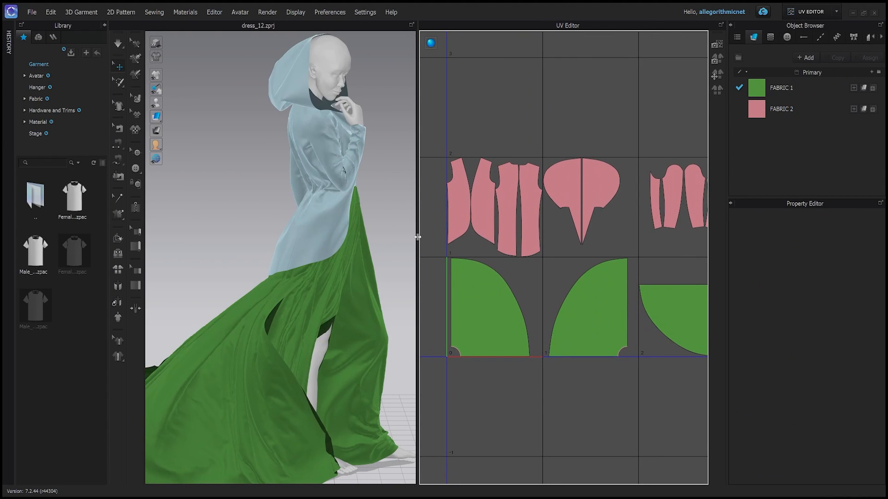
drag(418, 239, 321, 243)
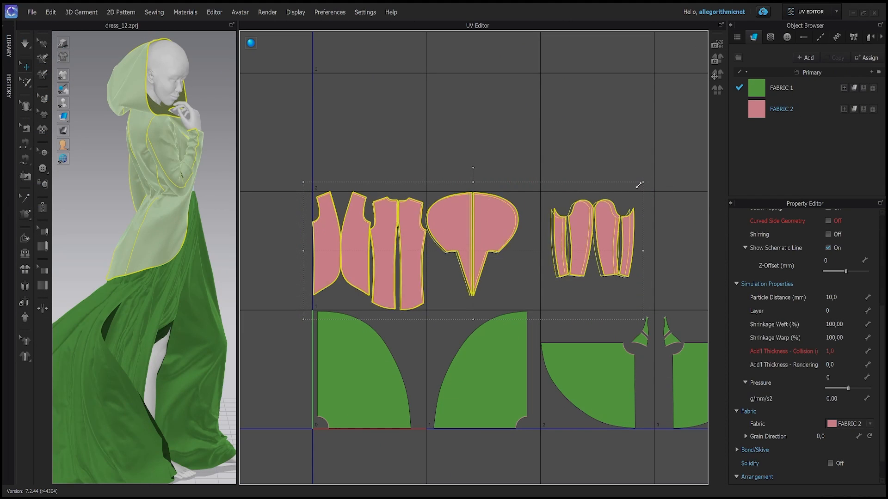
drag(639, 182, 497, 203)
click(541, 264)
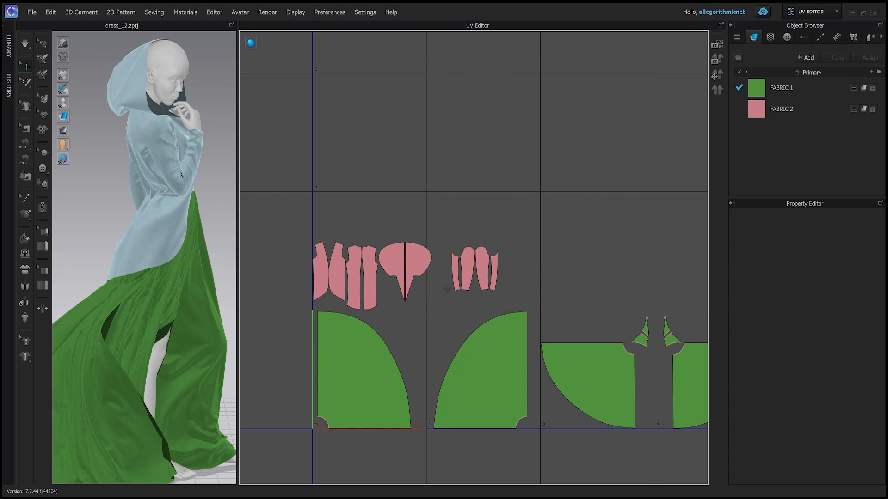
Move the hood UVs above the body panels and the sleeve UVs beside them, packing the jacket into one UV tile.
drag(440, 307, 378, 220)
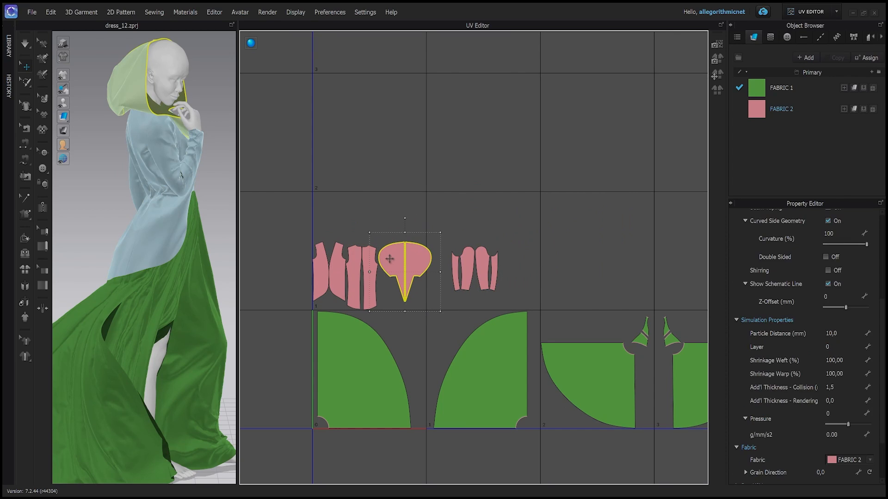
drag(392, 258, 373, 225)
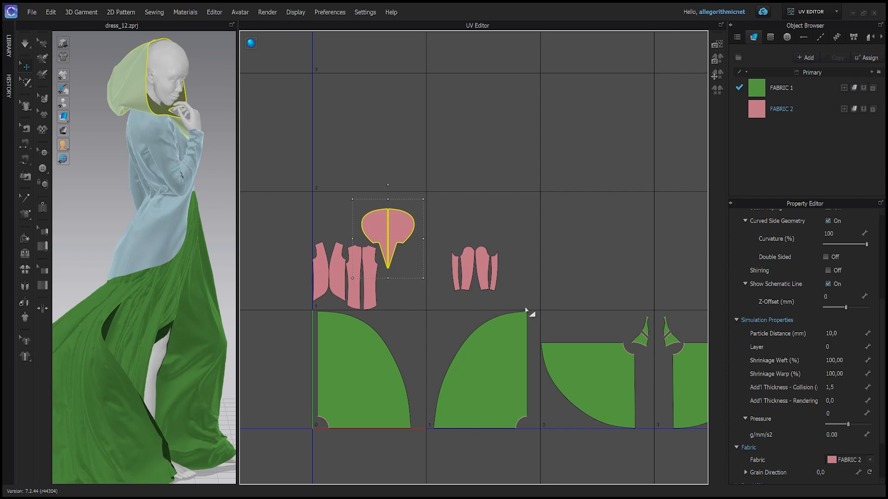
drag(529, 311, 432, 227)
drag(462, 258, 393, 272)
click(489, 234)
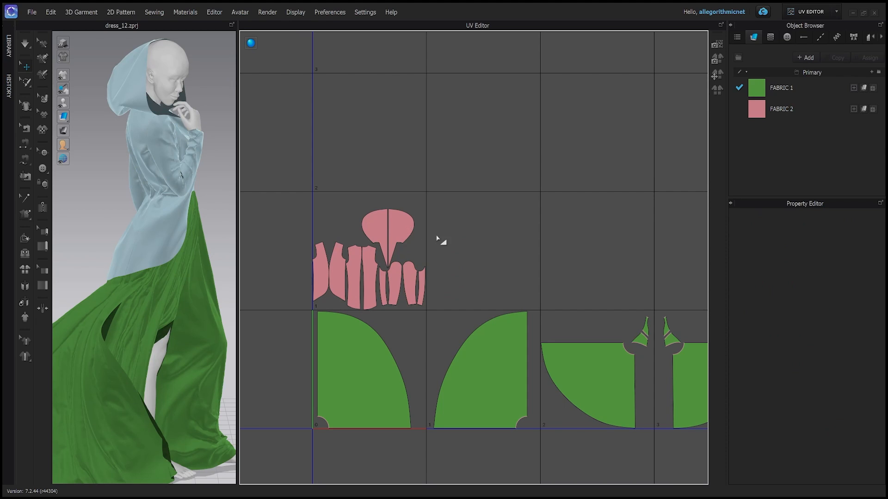
scroll(459, 230, down, 2)
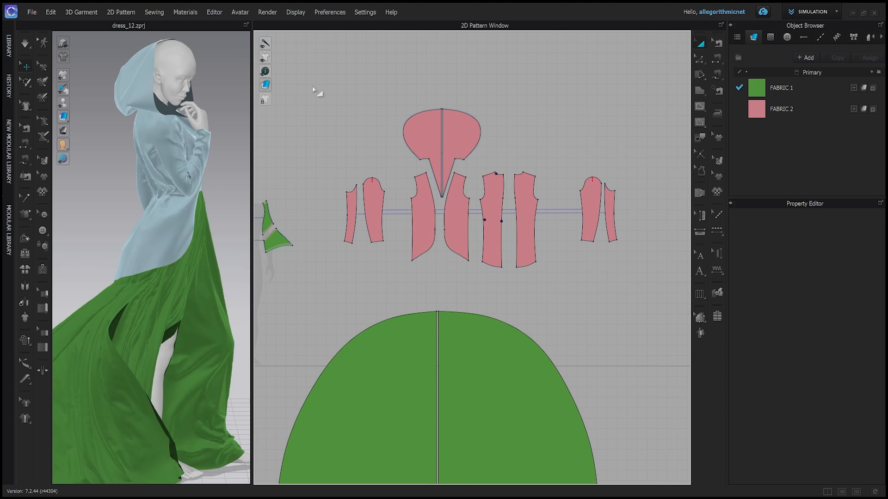
Export all hooded jacket patterns from the simulation layout as OBJ (Selected).
drag(320, 87, 637, 295)
click(32, 12)
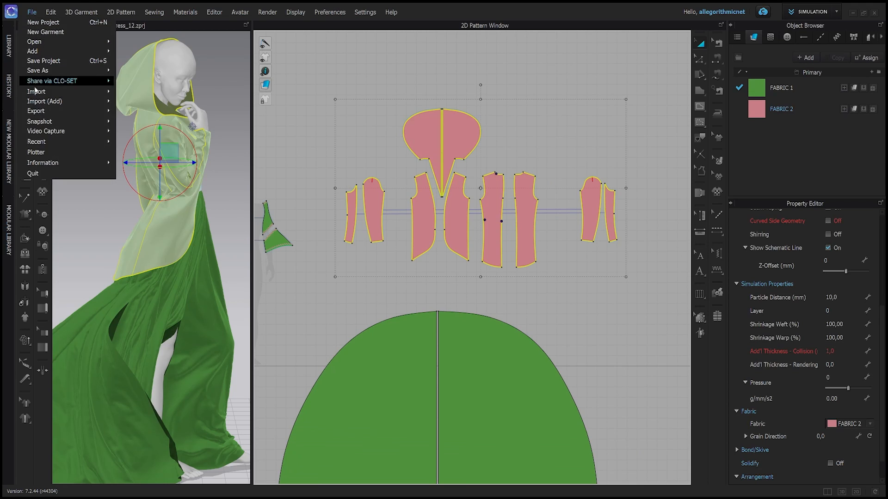
mouse_move(60, 111)
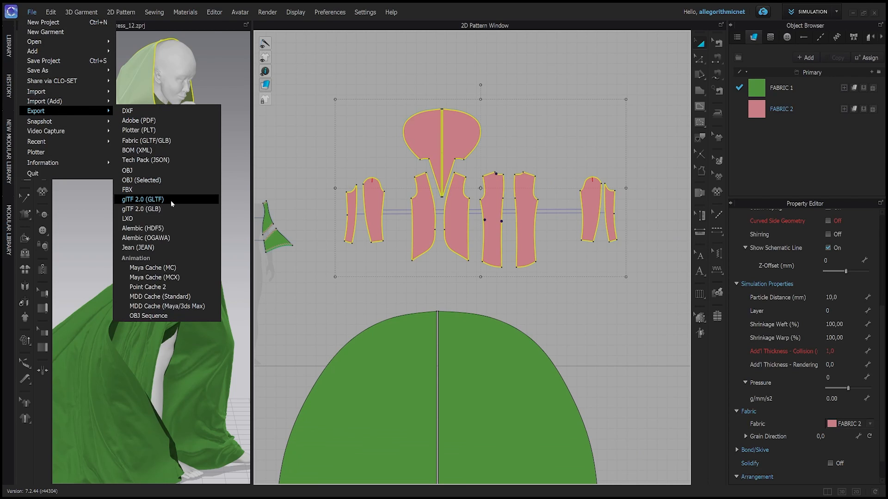
click(170, 183)
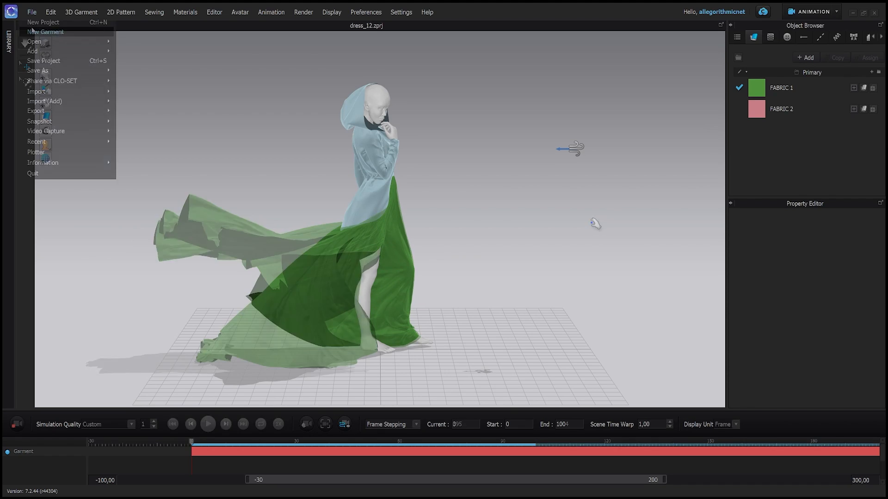
Export the garment animation as Alembic (OGAWA), and all avatars as a single-object, welded, thin OBJ with unified UV coordinates.
mouse_move(71, 109)
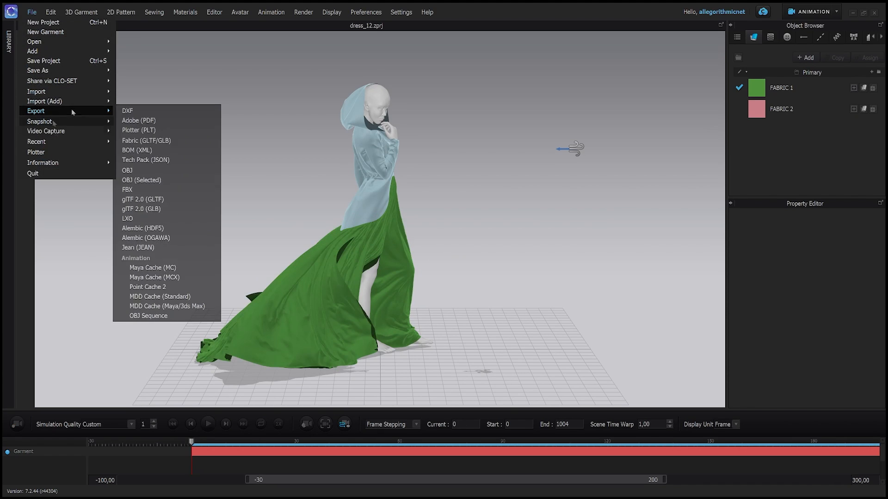
click(181, 238)
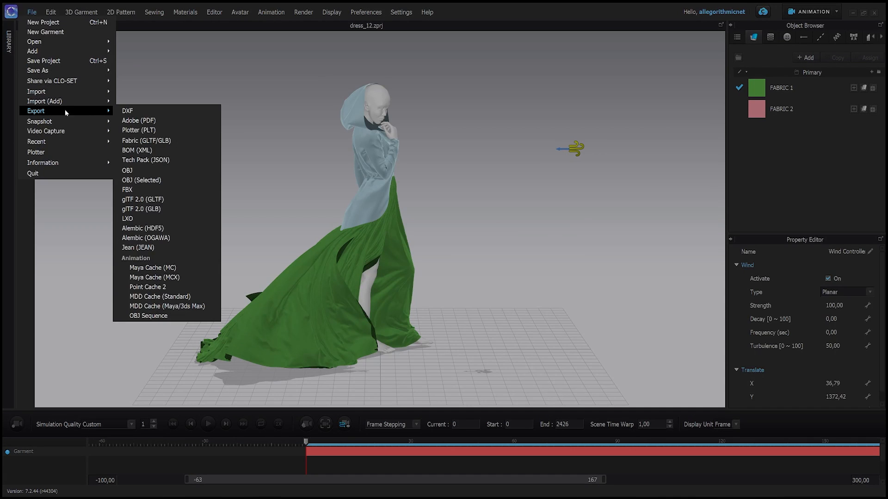
click(166, 181)
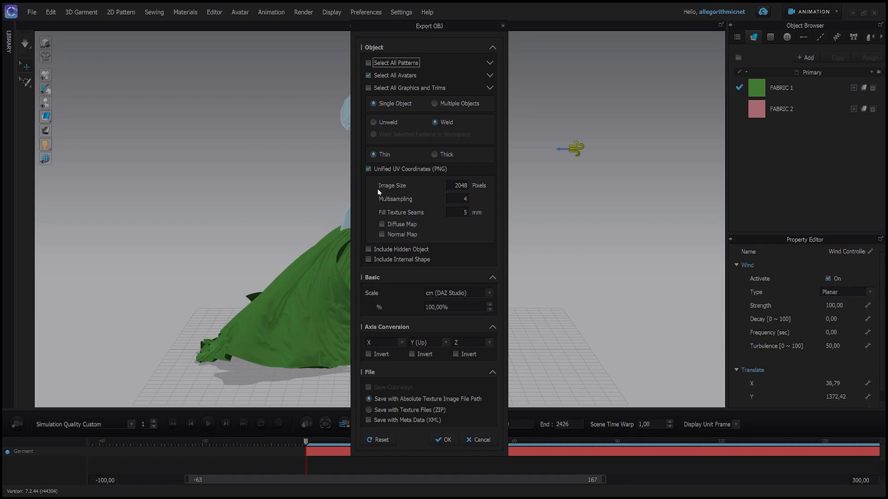
click(440, 439)
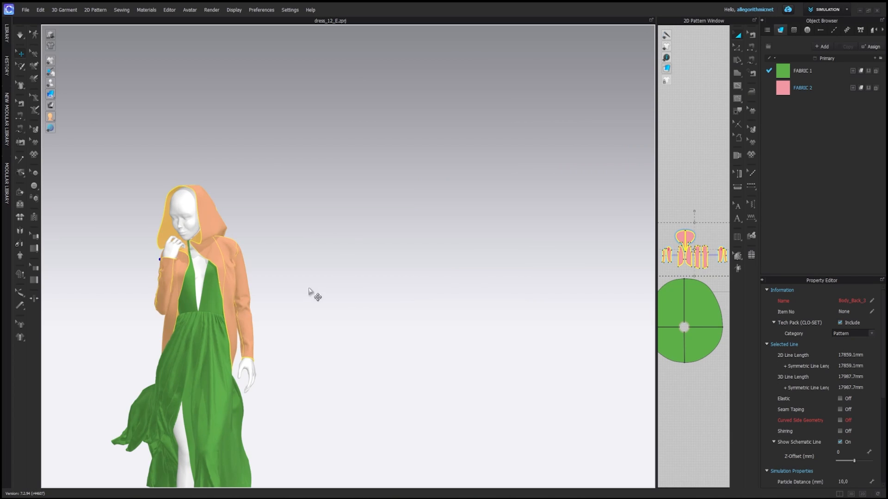
Select all hooded jacket patterns in an enlarged 2D pattern view and set their particle distance to 50 mm.
drag(656, 182, 145, 214)
middle_drag(398, 193, 394, 221)
scroll(394, 216, down, 2)
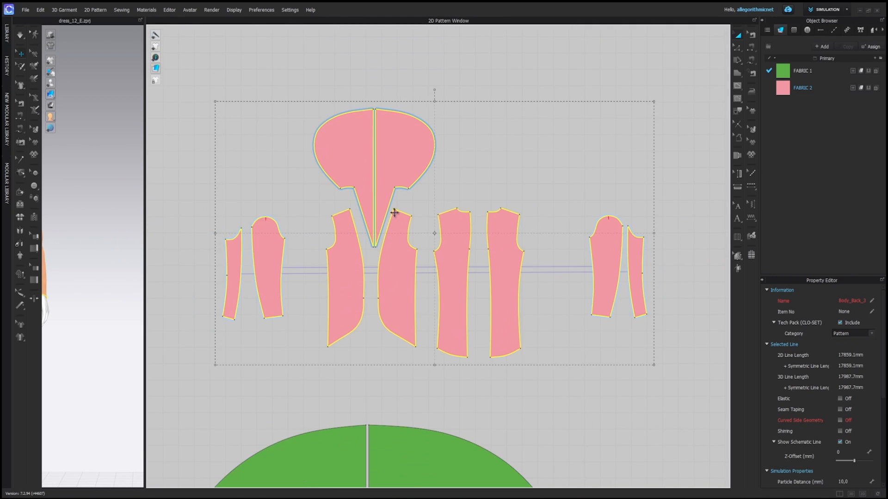
click(645, 326)
drag(648, 365, 240, 91)
drag(240, 91, 239, 91)
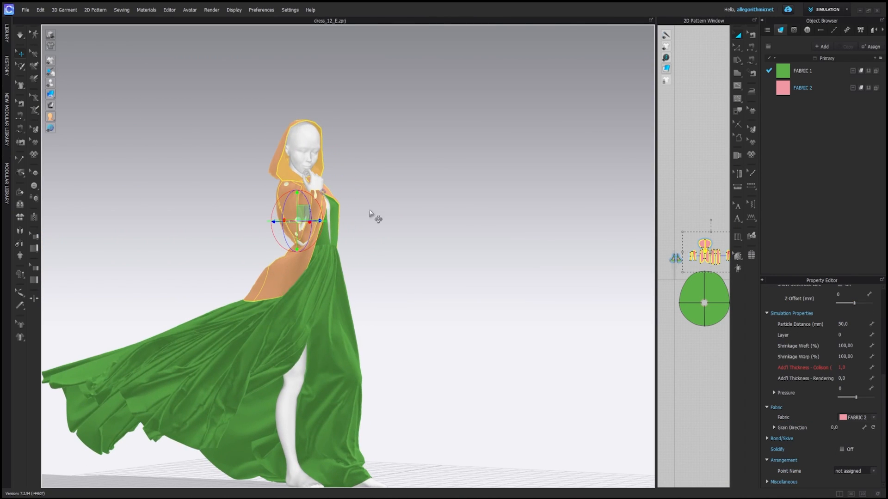
Reset the 2D arrangement of the selected jacket patterns to lay them flat in 3D.
scroll(391, 145, up, 5)
middle_drag(391, 144, 422, 242)
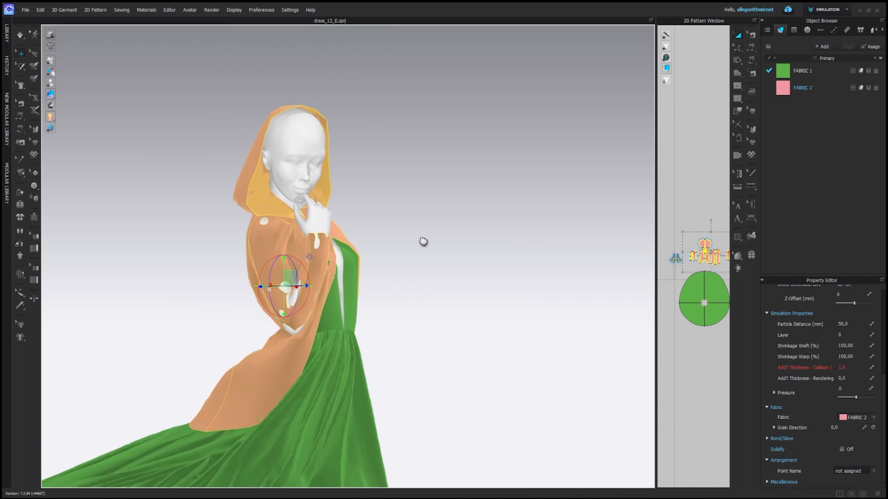
right_click(265, 241)
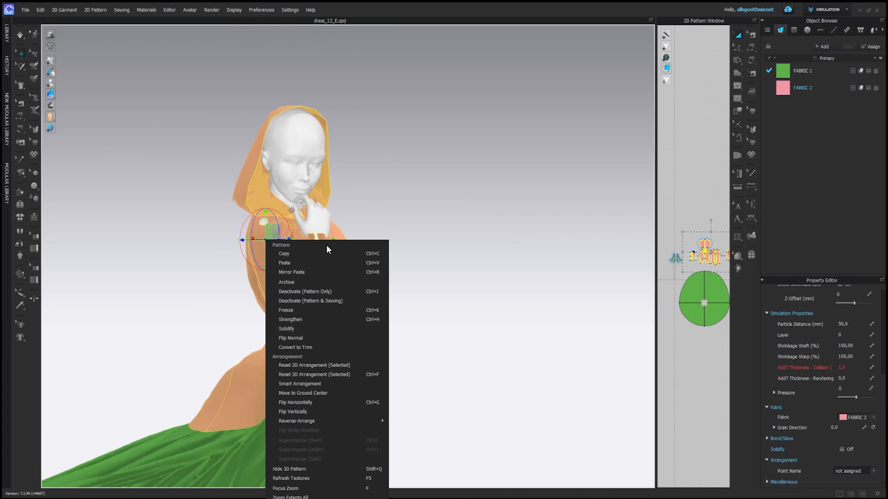
click(364, 368)
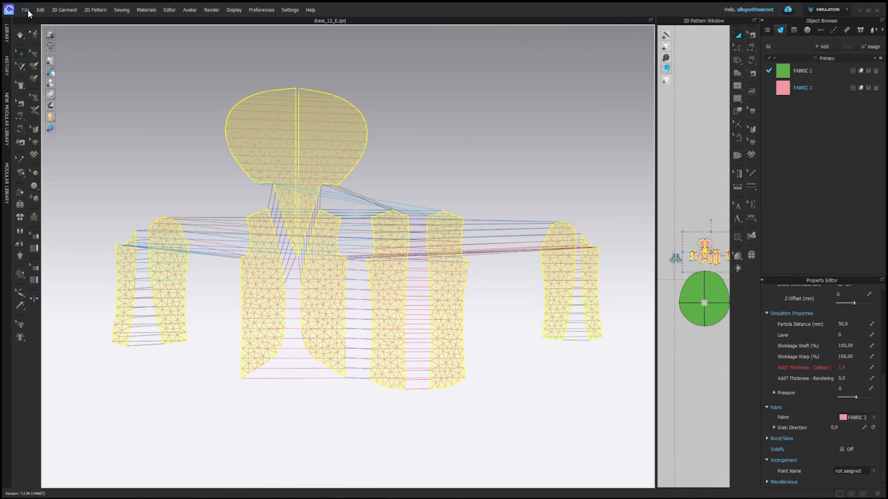
Export the flattened jacket patterns as OBJ (Selected).
click(24, 11)
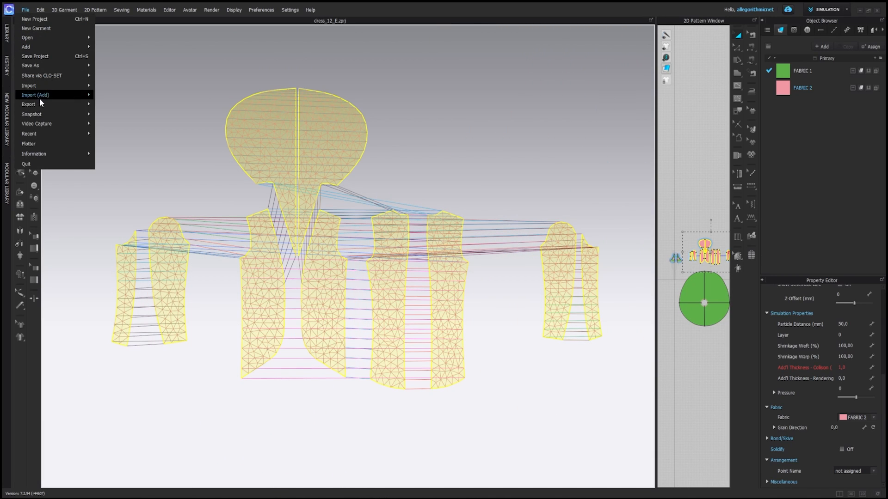
mouse_move(40, 103)
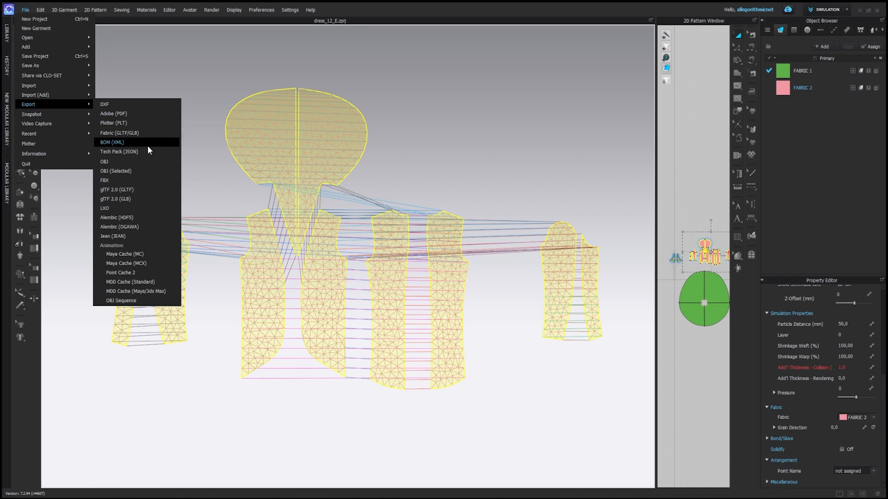
click(136, 171)
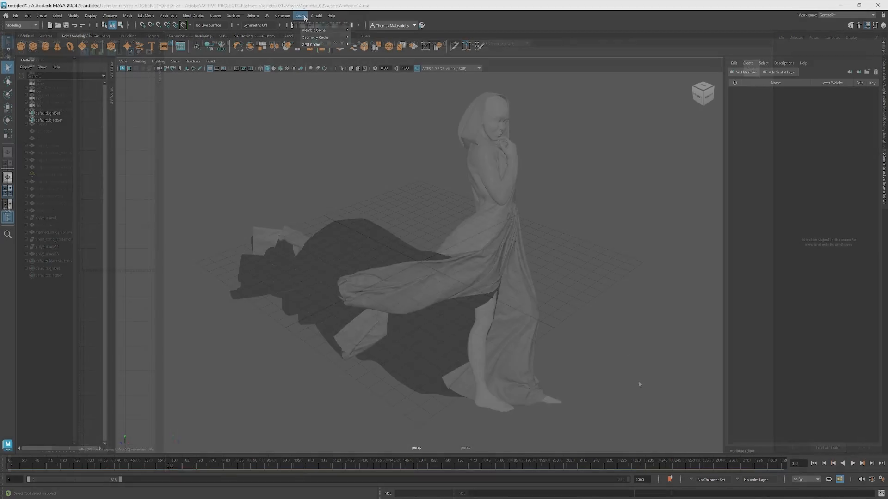
Switch to Maya and import the animated garment's Alembic cache into an empty scene.
click(300, 16)
mouse_move(319, 31)
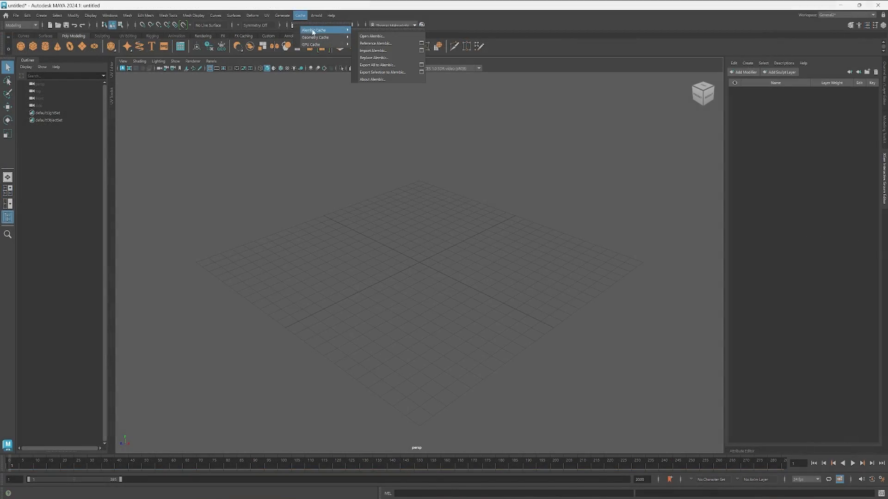
click(401, 51)
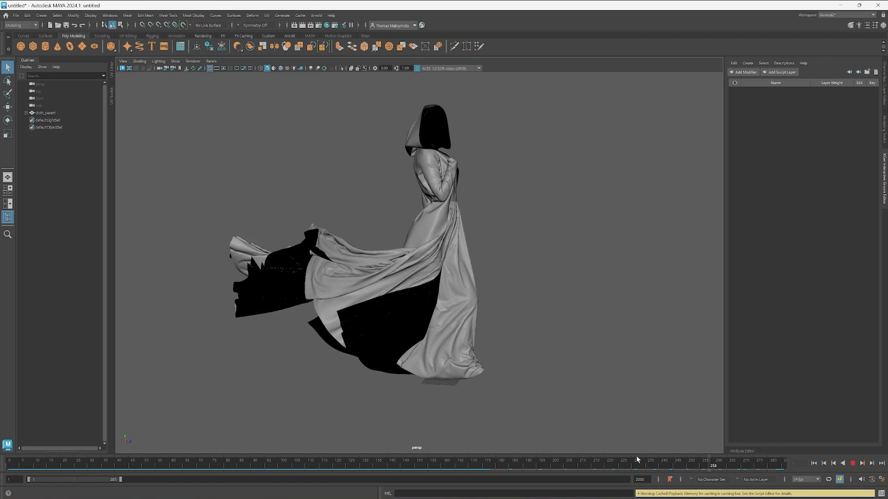
Separate the imported cloth_parent mesh into individual meshes.
click(127, 15)
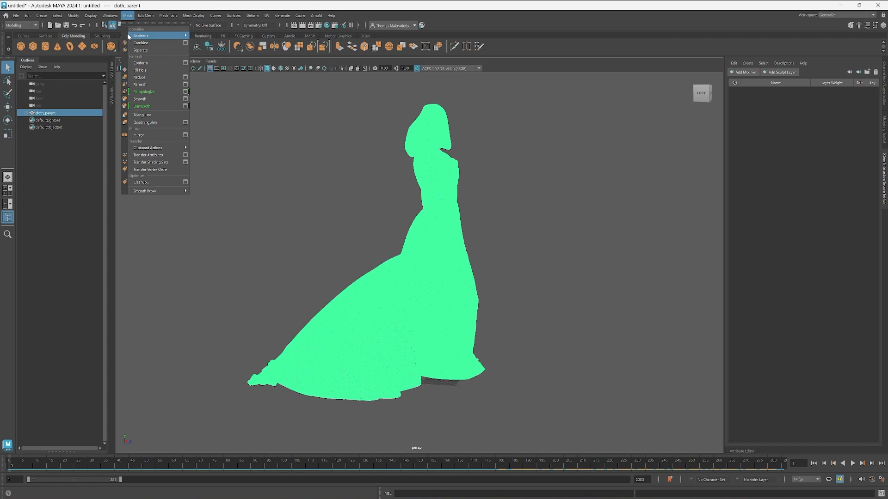
click(155, 50)
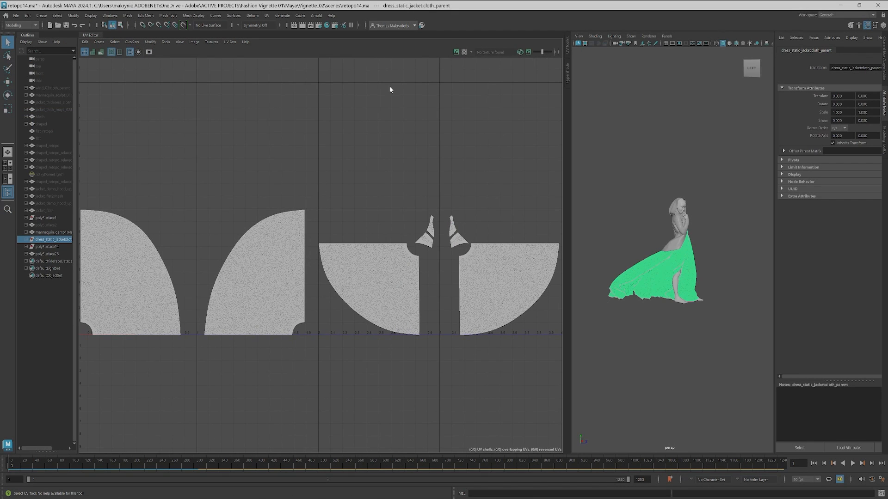
Open the Alembic Cache commands for the selected dress mesh group.
click(300, 15)
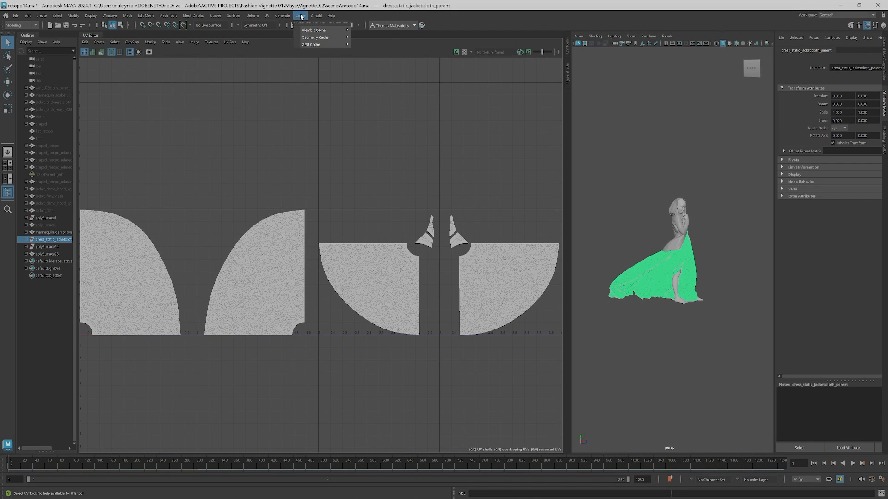
mouse_move(311, 29)
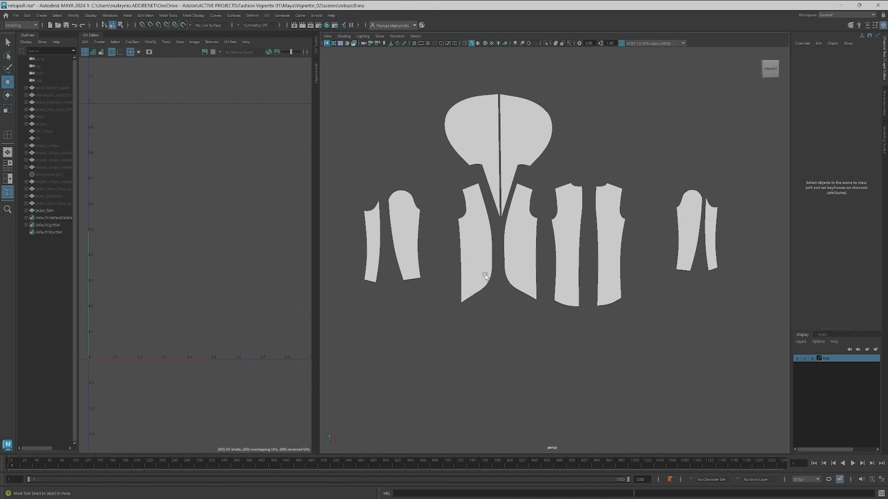
Make the pattern layer selectable, then duplicate the flattened jacket patterns mesh and frame the copy.
click(812, 358)
click(526, 254)
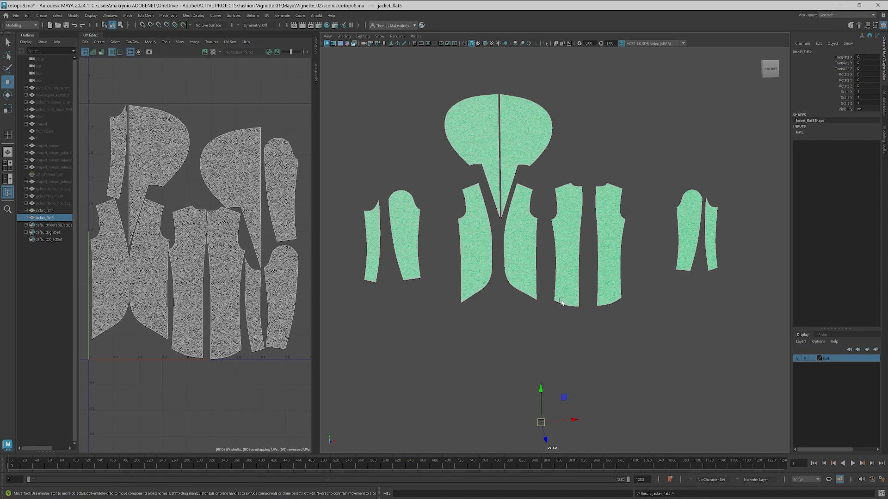
key(f)
Open the Retopologize options for the duplicated jacket patterns and reset them to their defaults.
click(128, 15)
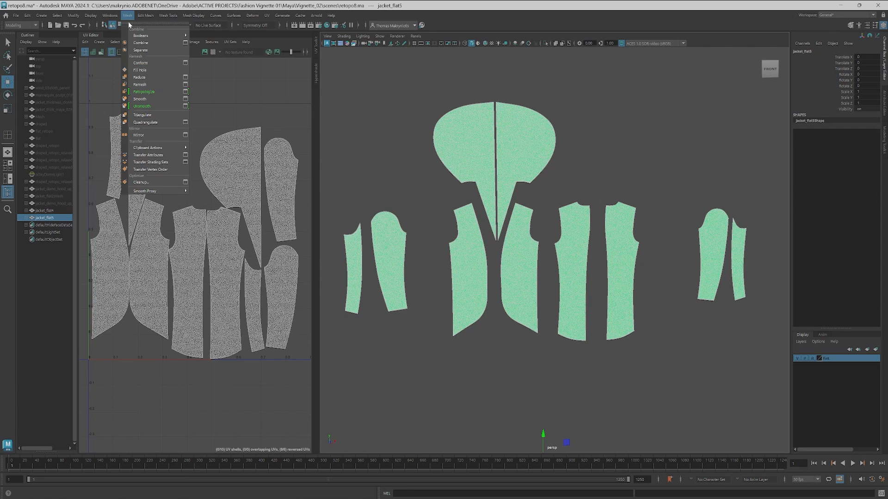
click(185, 91)
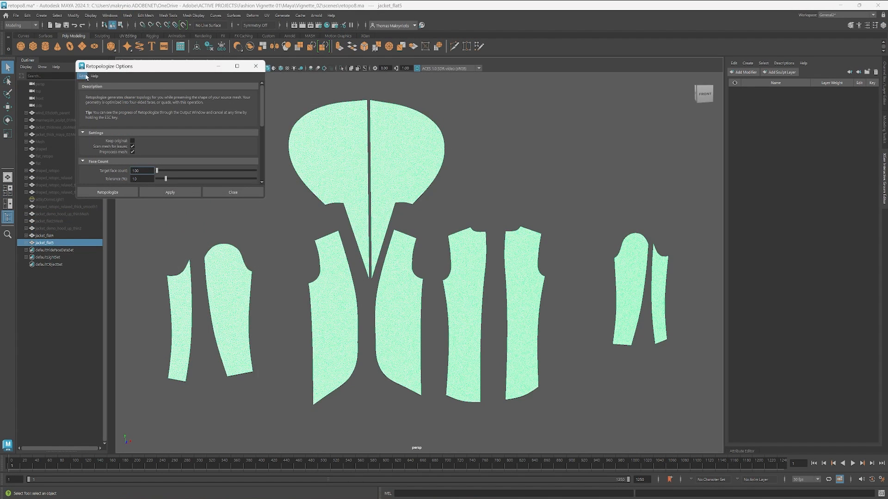
click(83, 76)
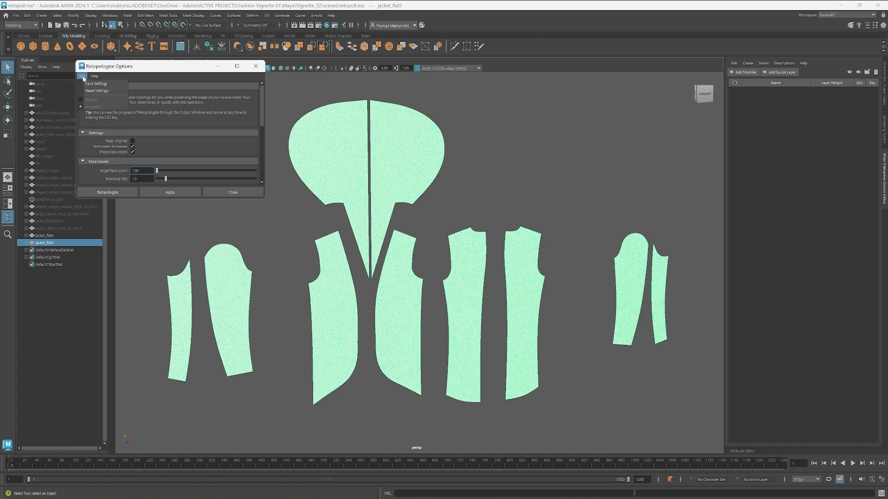
click(110, 91)
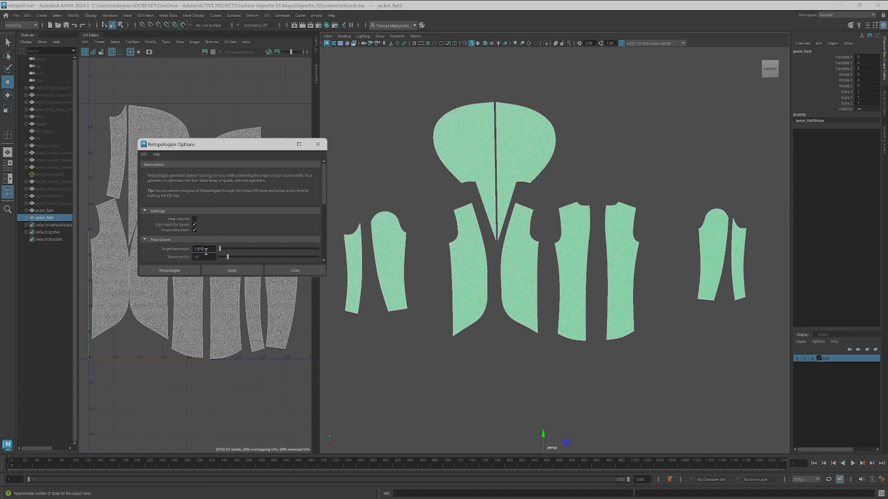
Retopologize the duplicated patterns with a target face count of 500, continuing past the issue check, and close the options.
double_click(203, 249)
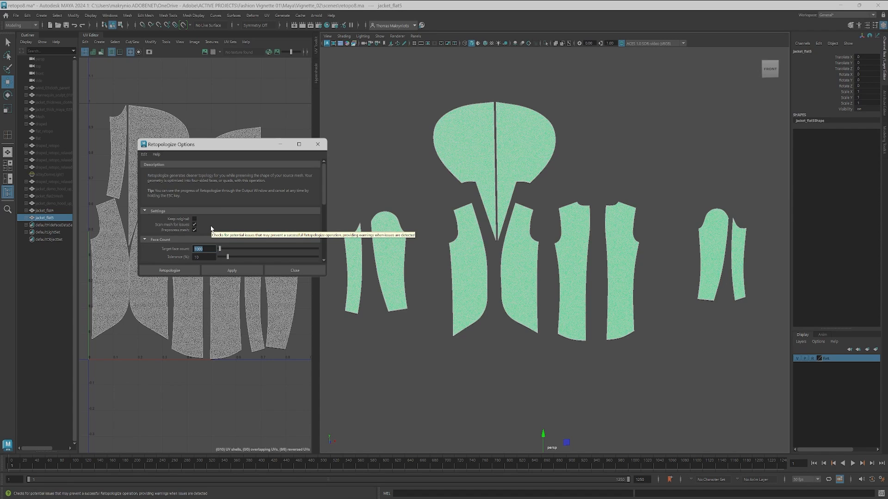
text(500)
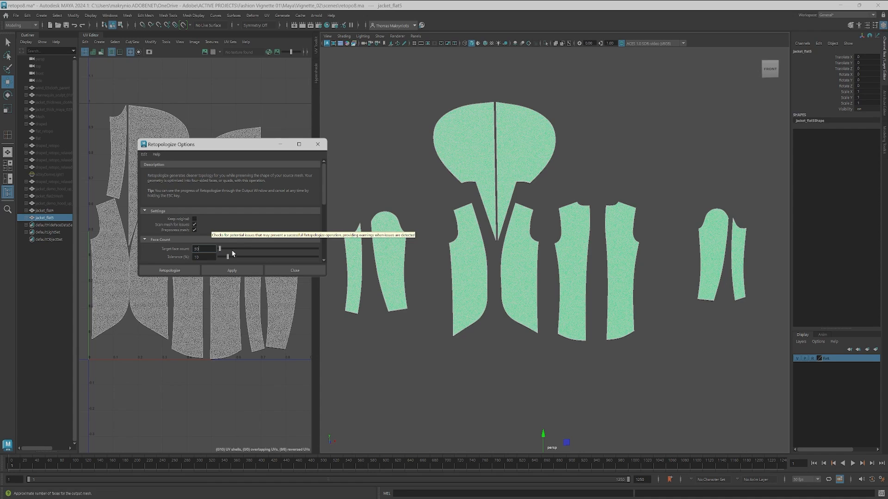
click(240, 271)
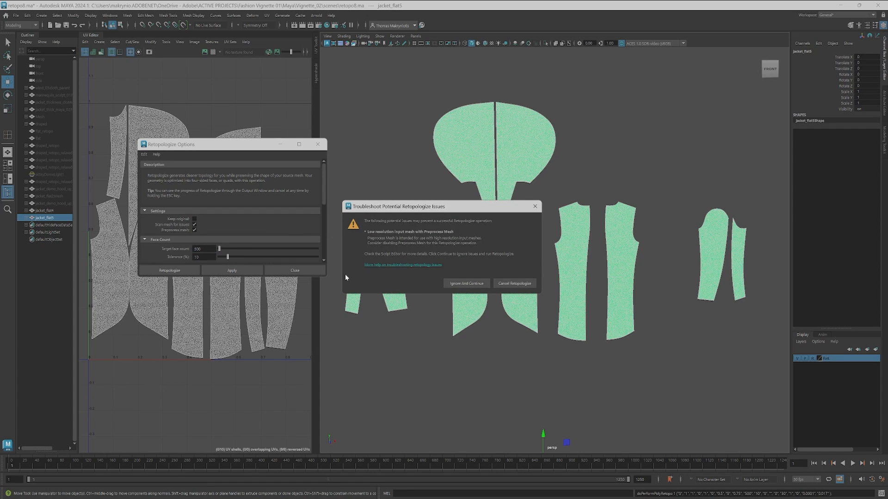
click(465, 285)
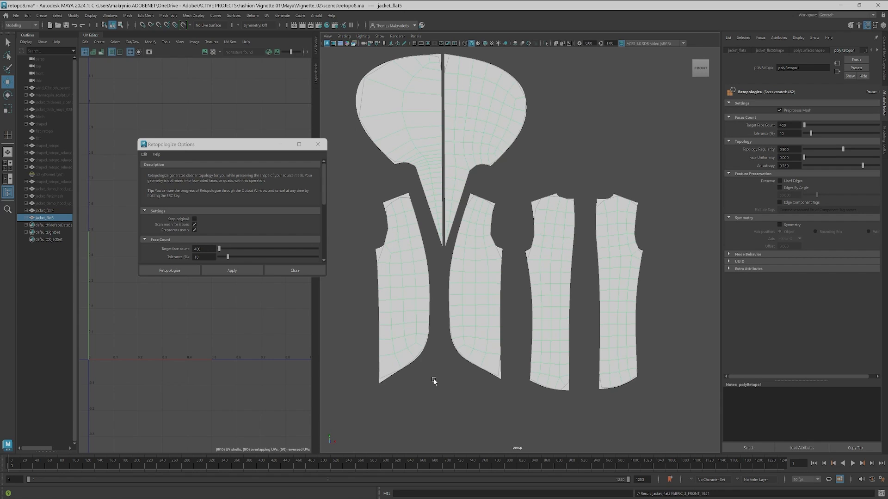
alt+middle_drag(576, 345, 591, 335)
alt+right_drag(590, 335, 523, 335)
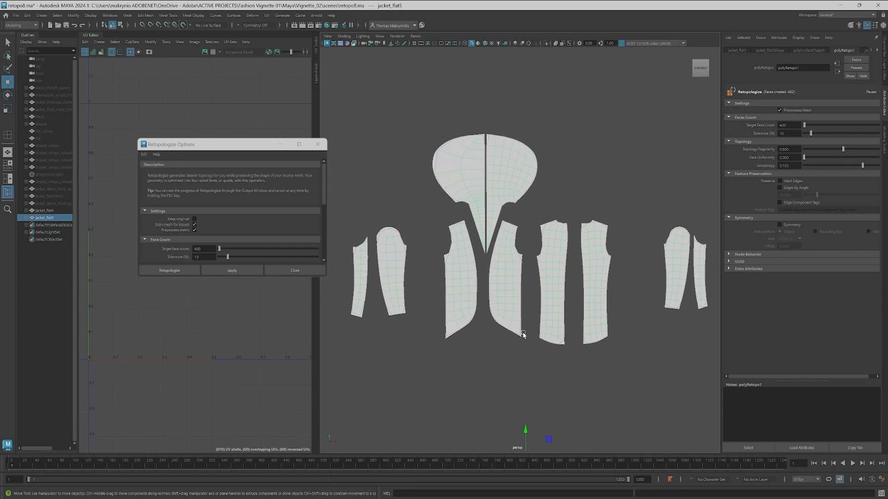
alt+middle_drag(531, 326, 525, 330)
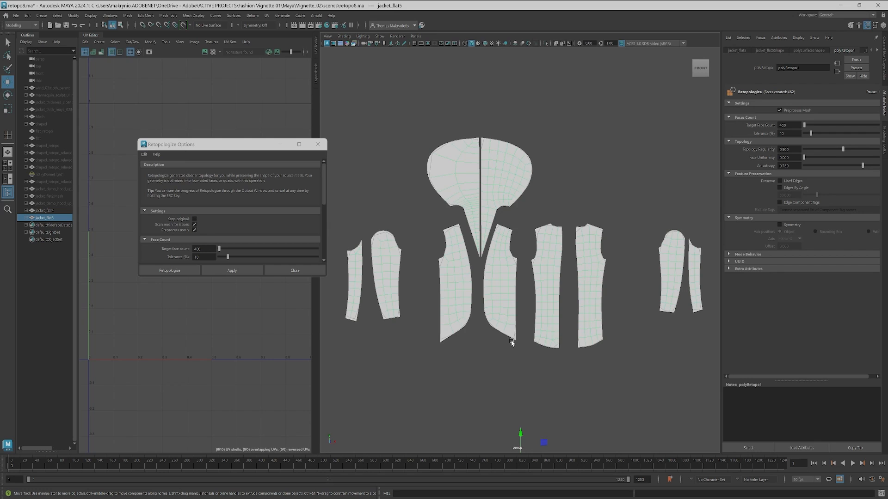
click(304, 270)
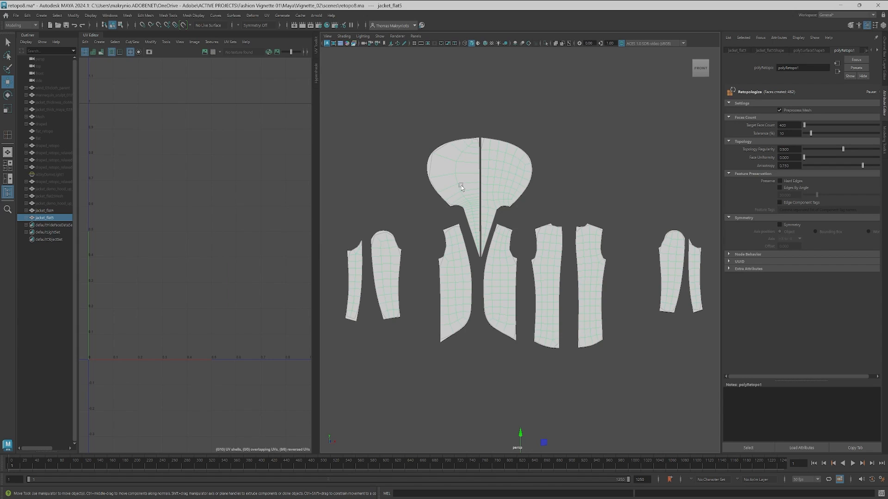
Delete the retopologized faces of one mirrored half: its hood, front, sleeve and back panels.
drag(325, 108, 479, 353)
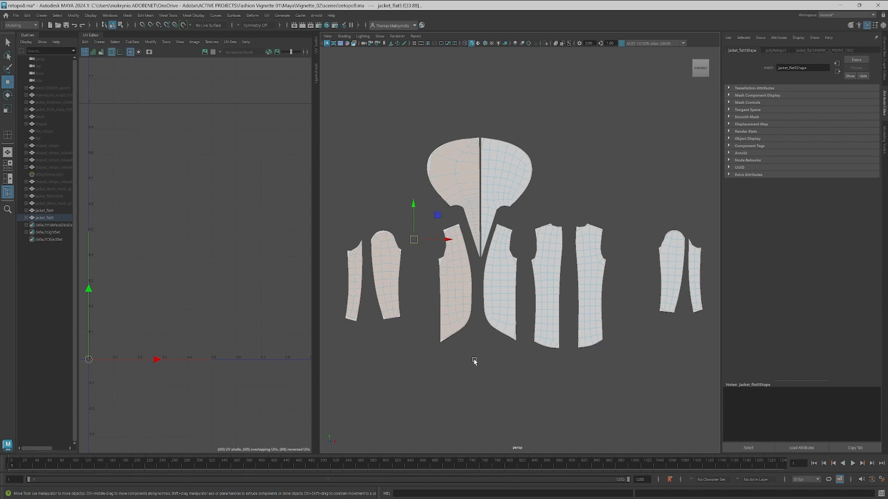
key(Delete)
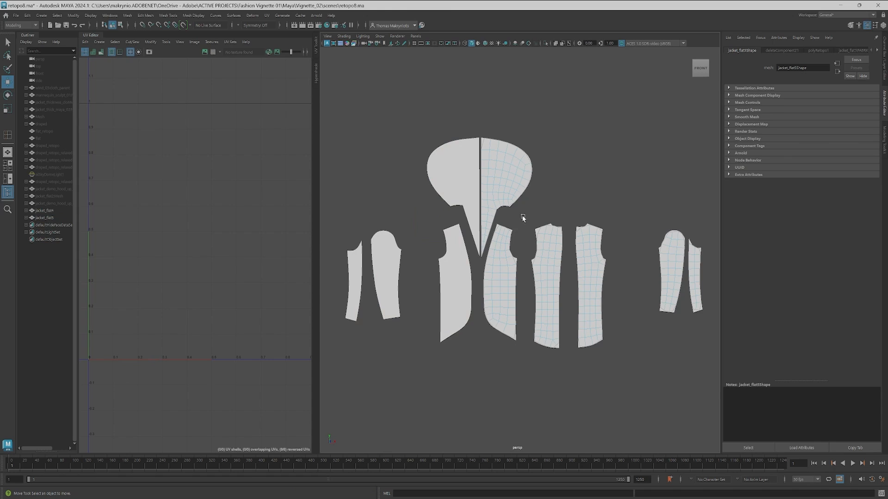
drag(523, 217, 566, 372)
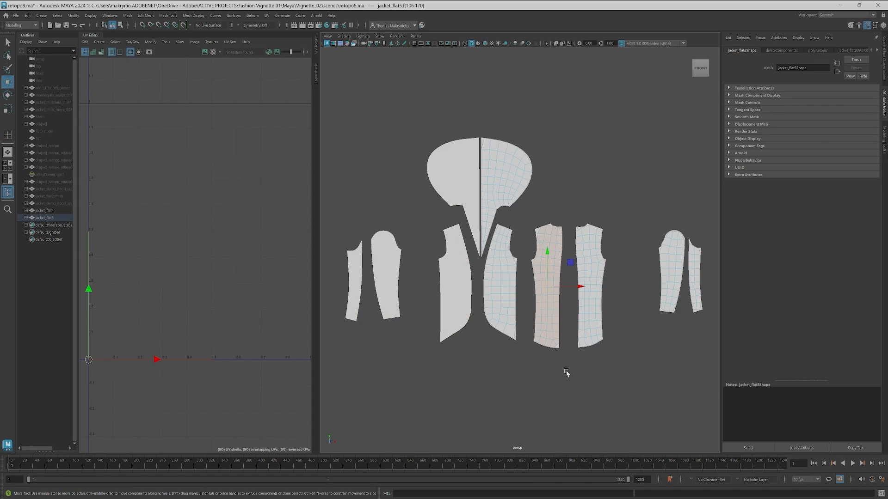
key(Delete)
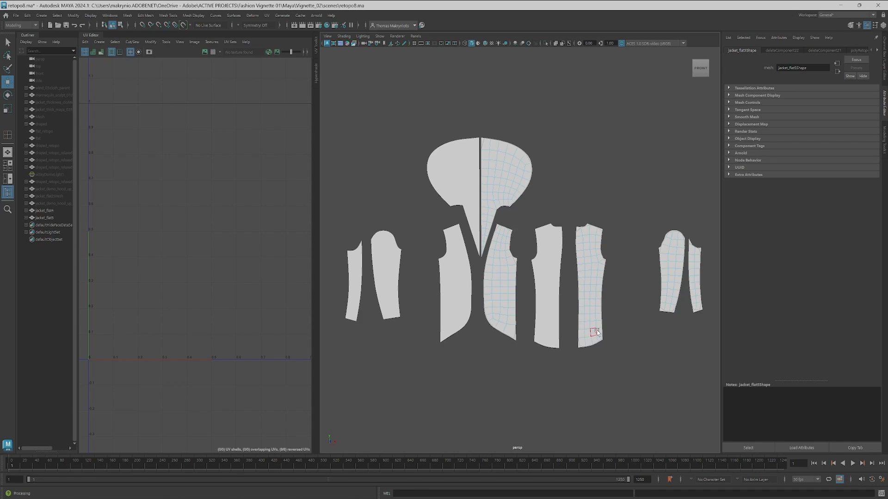
Shrink the UV Editor to widen the 3D viewport and fit all the jacket patterns in it.
scroll(601, 326, up, 3)
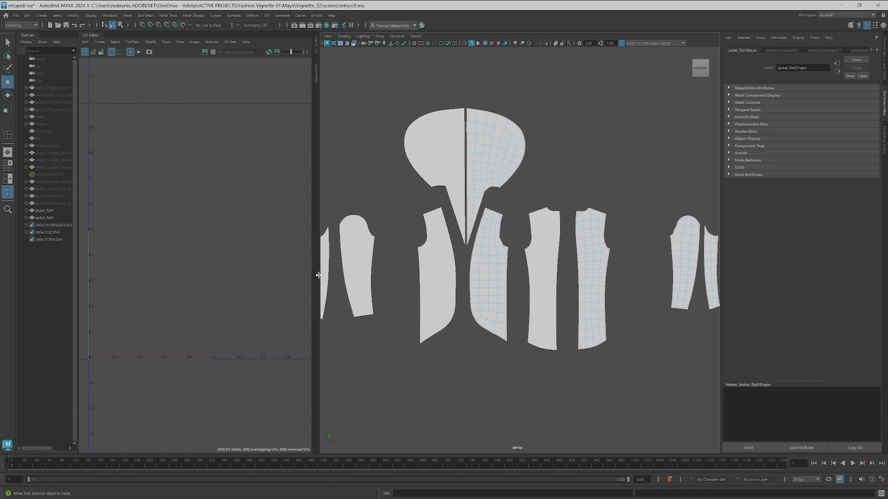
drag(319, 278, 160, 278)
scroll(611, 315, down, 3)
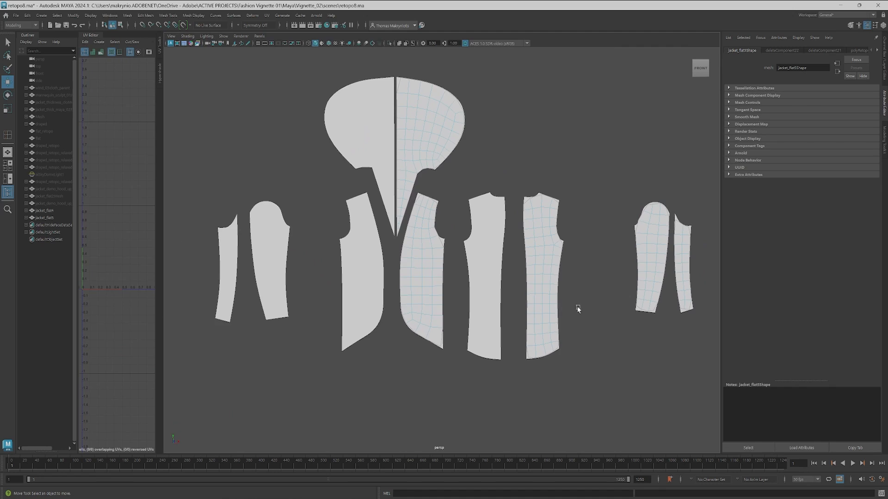
alt+middle_drag(578, 308, 571, 308)
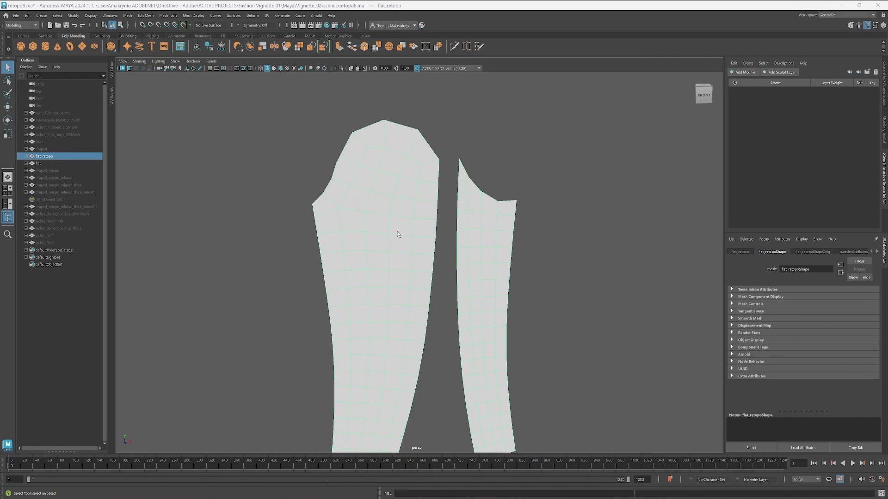
Switch to vertex editing and snap the large sleeve panel's two armhole corner vertices onto the original pattern's corners.
click(362, 184)
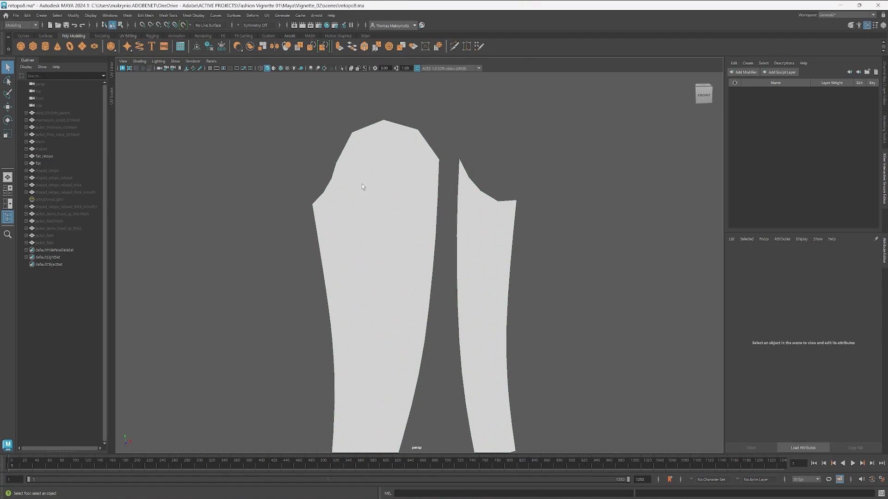
right_click(385, 190)
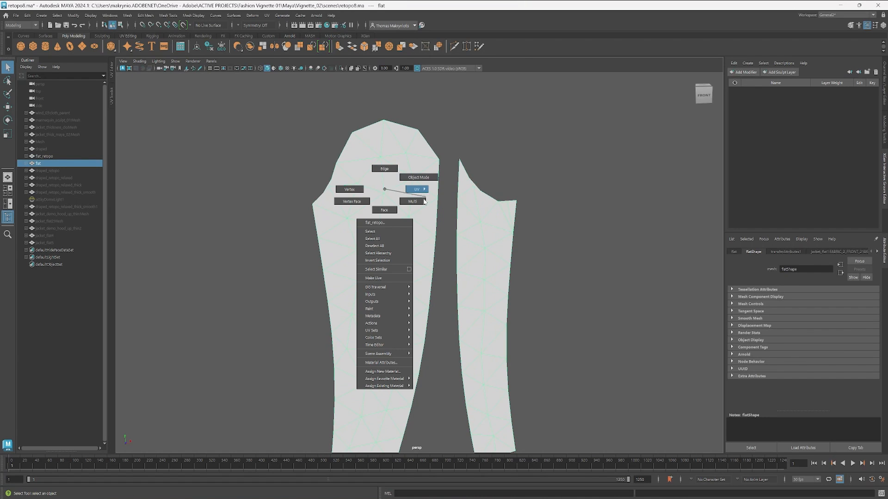
click(352, 191)
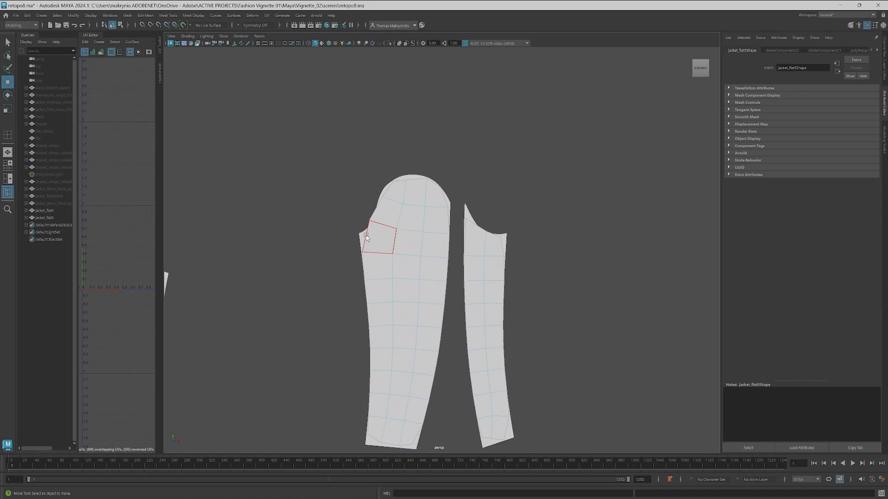
right_click(377, 236)
click(343, 236)
click(362, 251)
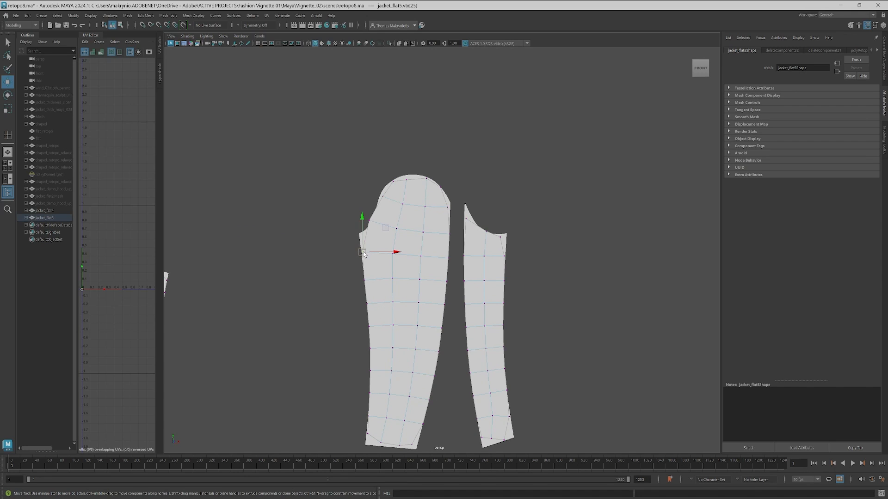
key(v)
drag(360, 248, 359, 234)
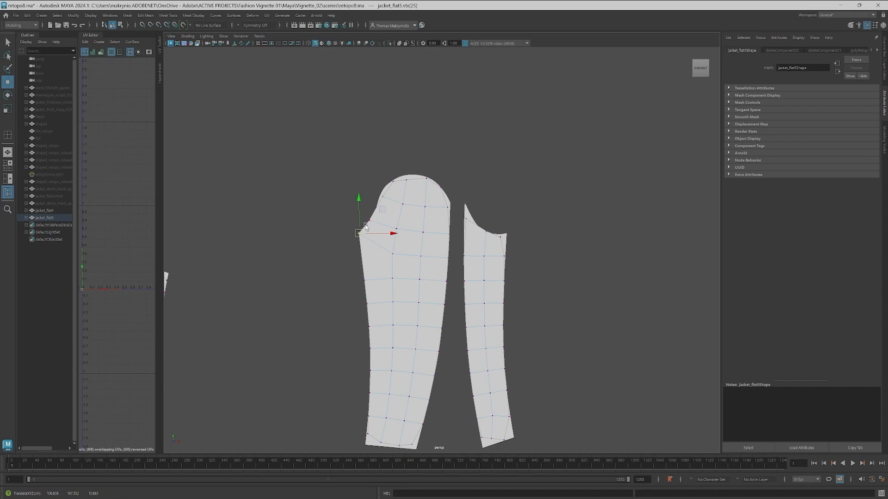
click(447, 208)
drag(447, 208, 451, 203)
Snap the vertices along the large sleeve panel's curved cap onto the original pattern outline.
click(378, 199)
click(392, 181)
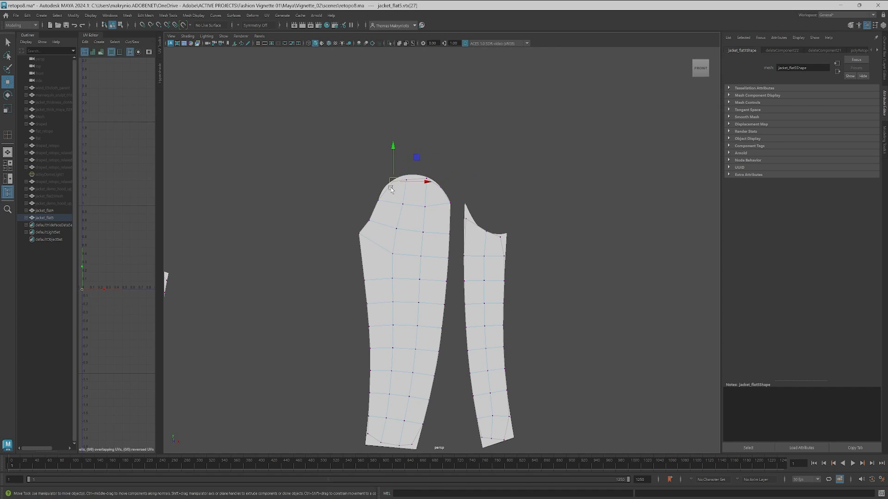
click(407, 175)
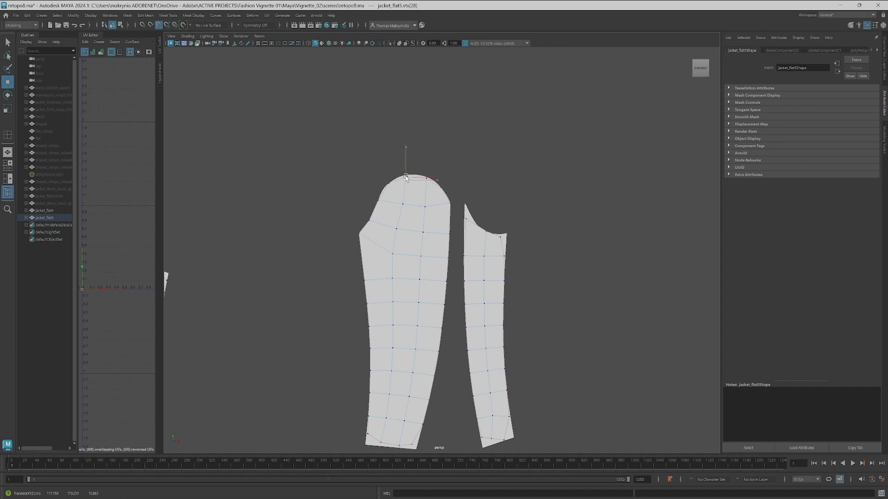
click(426, 179)
key(v)
drag(426, 180, 440, 186)
click(440, 187)
key(v)
Snap the vertices along the large sleeve panel's hem onto the original pattern's lower edge.
click(366, 436)
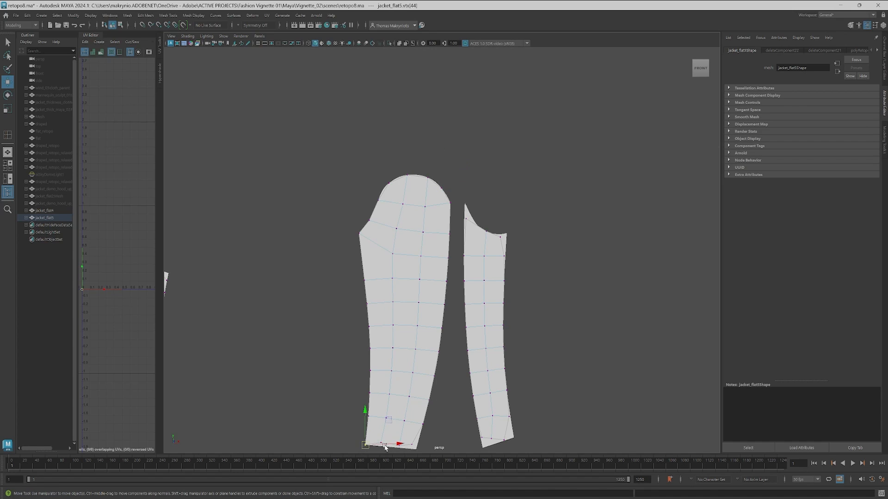
click(413, 447)
drag(413, 447, 381, 447)
click(380, 443)
key(v)
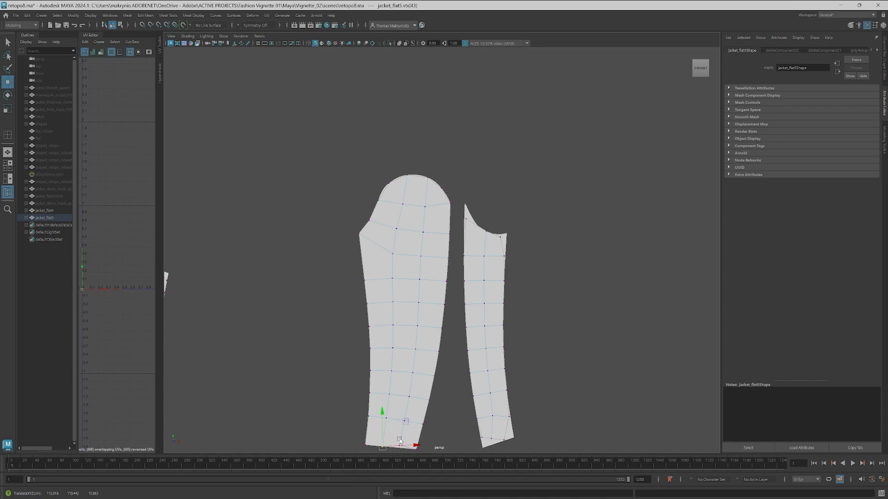
click(398, 448)
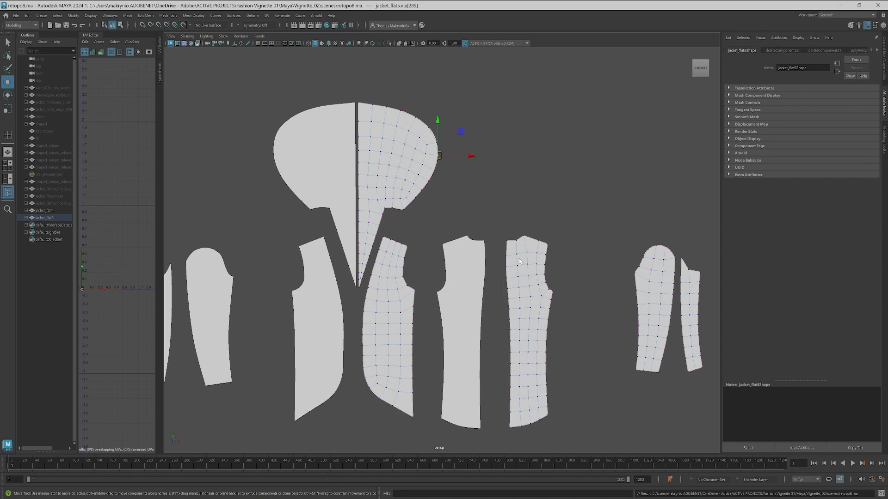
Return the retopologized jacket half to object mode and separate it into individual panel meshes.
shift+right_drag(520, 262, 544, 244)
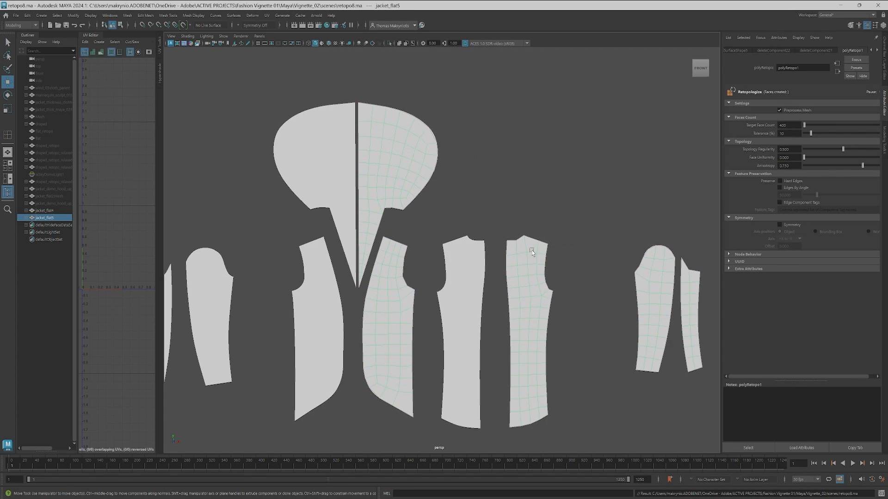
scroll(628, 275, down, 2)
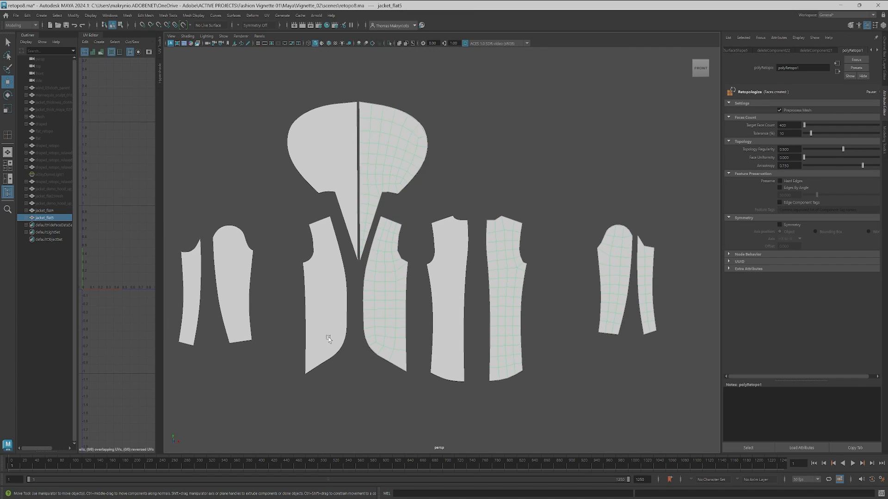
click(129, 15)
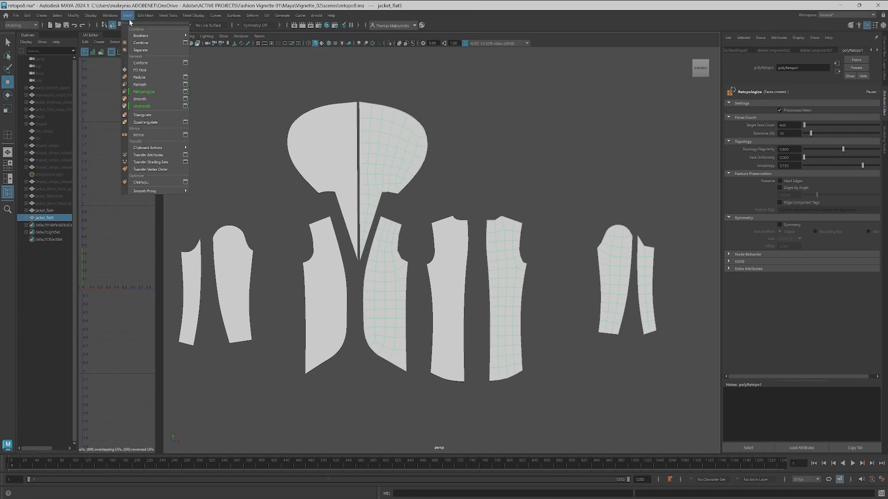
click(171, 50)
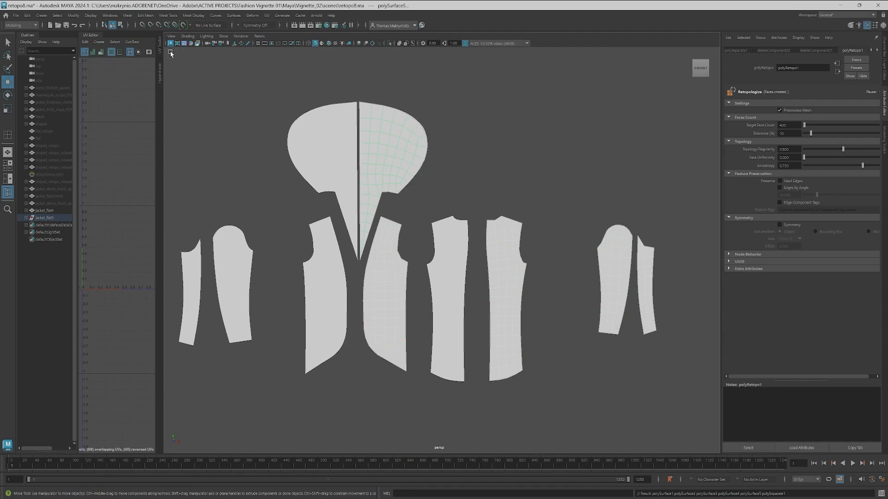
Mirror a copy of the retopologized hood panel with Scale X -1 and move it onto the opposite hood half.
click(396, 153)
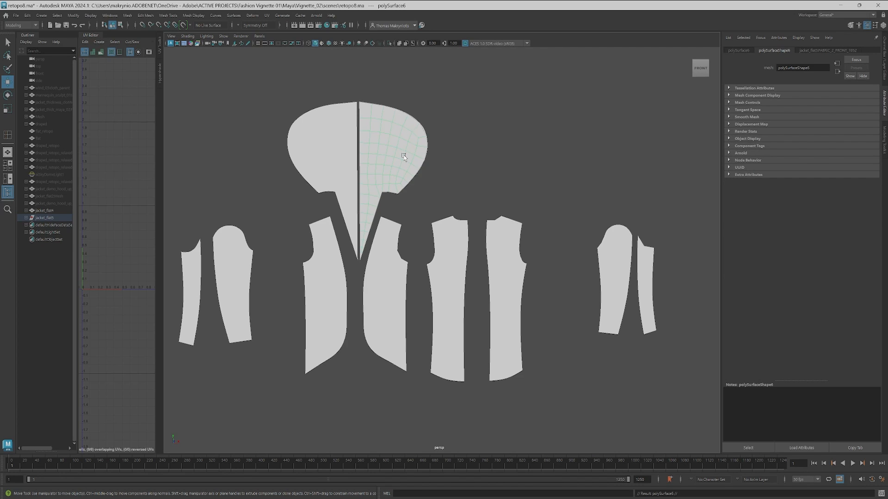
click(73, 15)
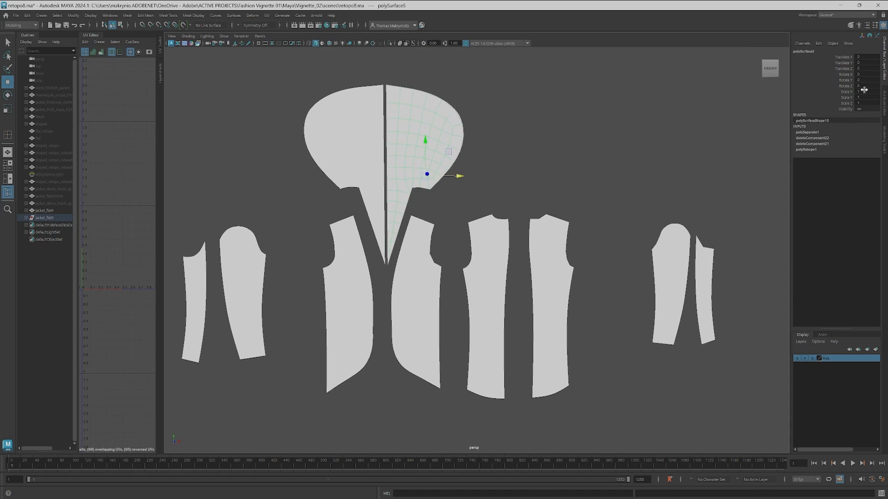
click(865, 91)
key(Return)
drag(427, 175, 378, 171)
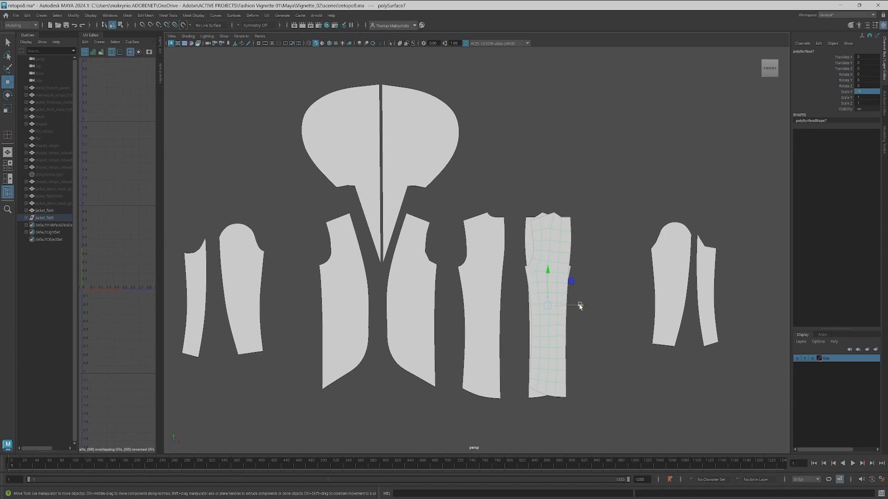
Move the mirrored torso panel beside the hood onto its matching opposite pattern piece and save the scene.
drag(579, 306, 513, 310)
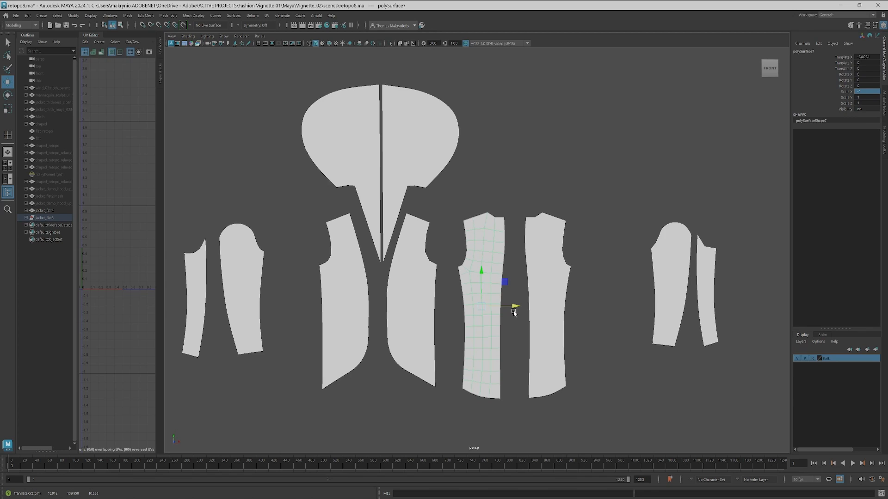
click(633, 292)
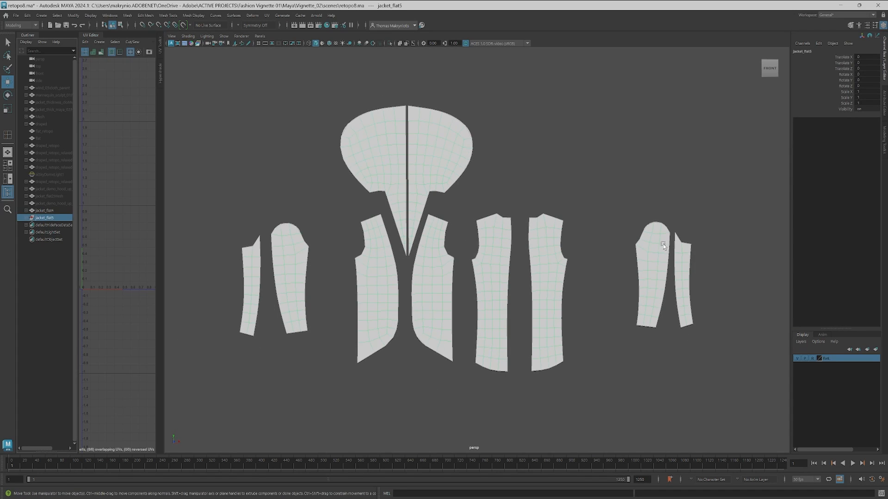
key(ctrl+s)
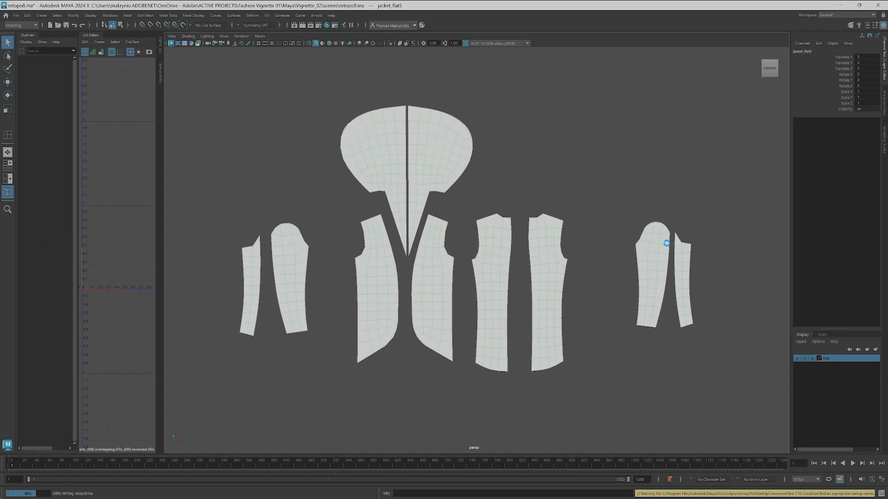
Combine all retopologized jacket panels into one mesh, merging UV sets by name and using a centered pivot.
click(26, 217)
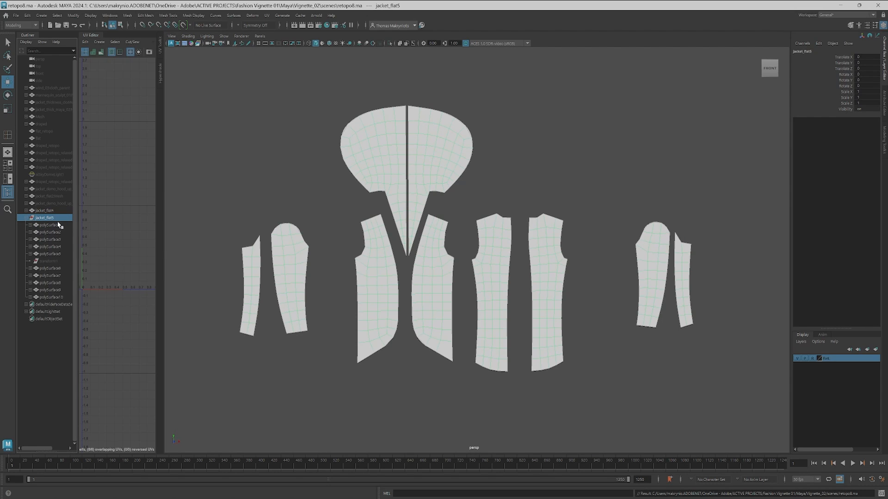
click(128, 16)
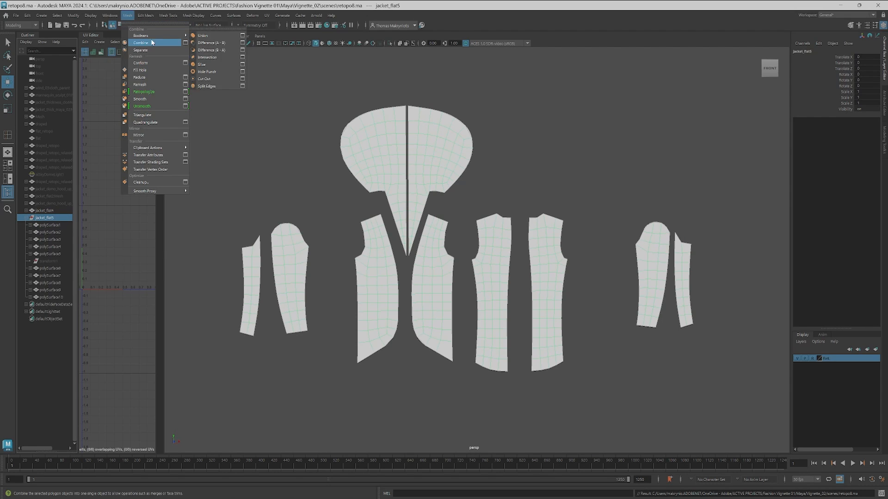
click(185, 43)
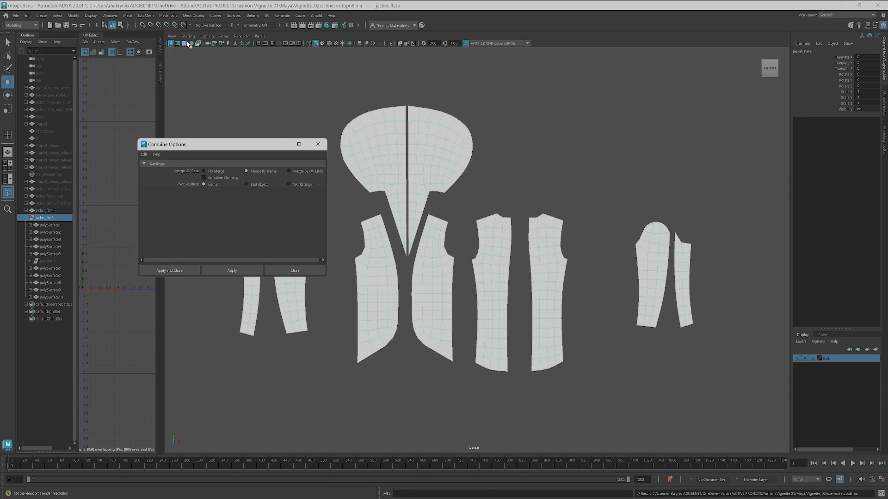
drag(262, 146, 236, 41)
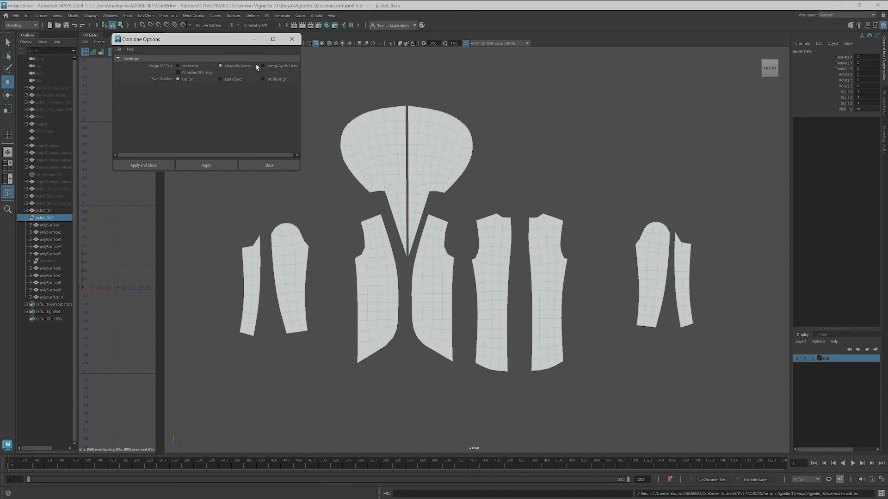
click(194, 166)
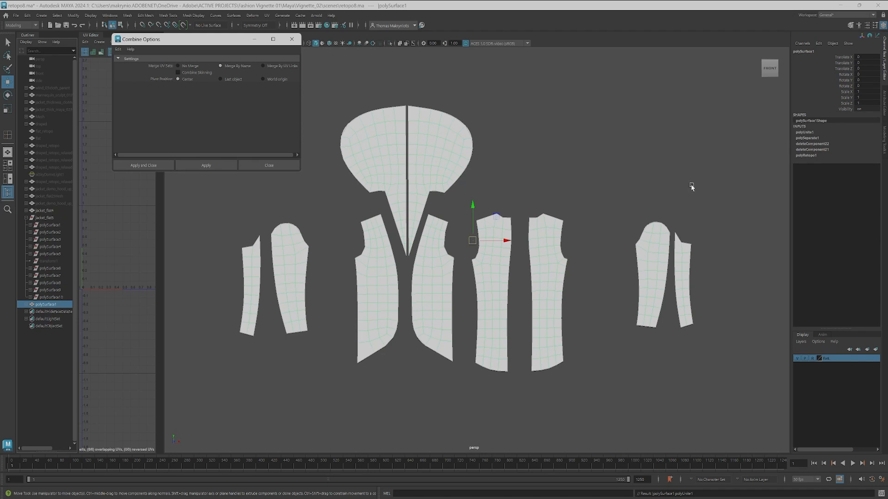
drag(472, 240, 508, 230)
key(ctrl+z)
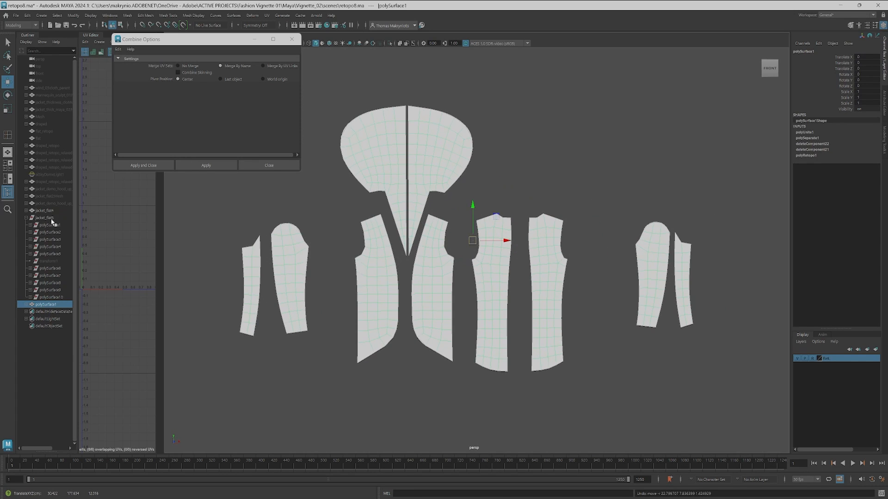
Delete the combined jacket mesh's construction history and save the scene with the mesh in its original position.
click(27, 15)
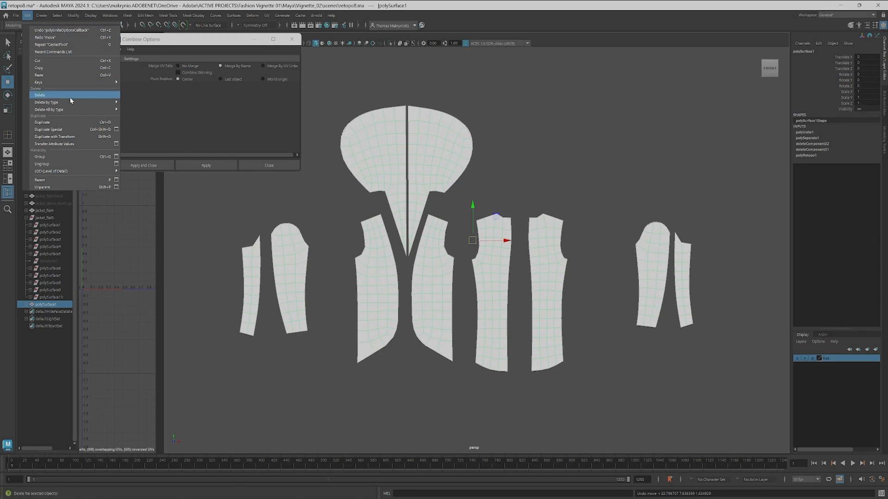
click(141, 102)
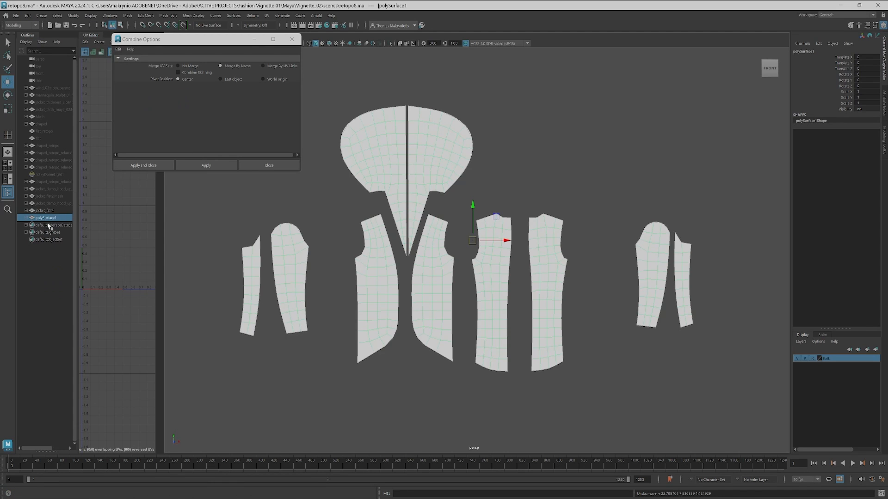
click(291, 39)
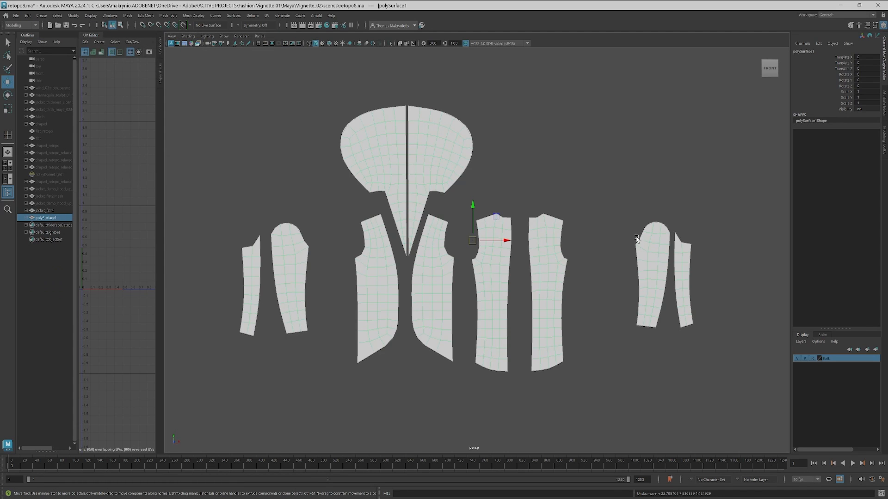
drag(472, 240, 519, 226)
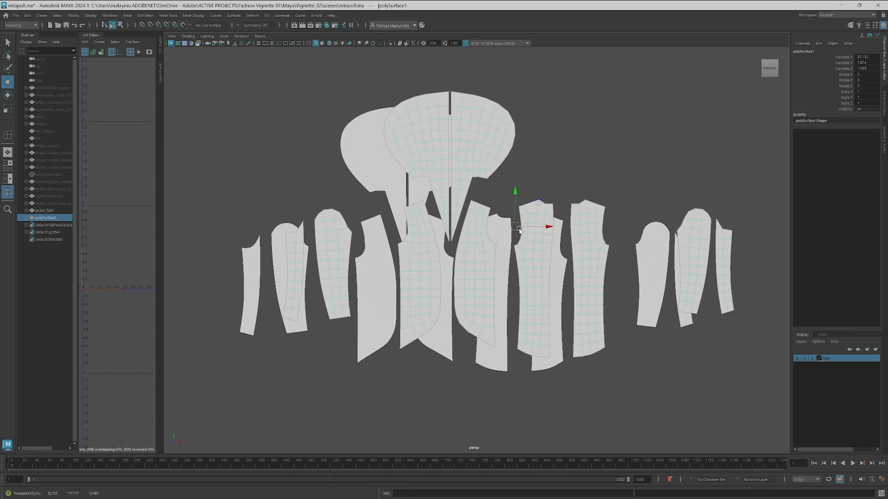
key(ctrl+z)
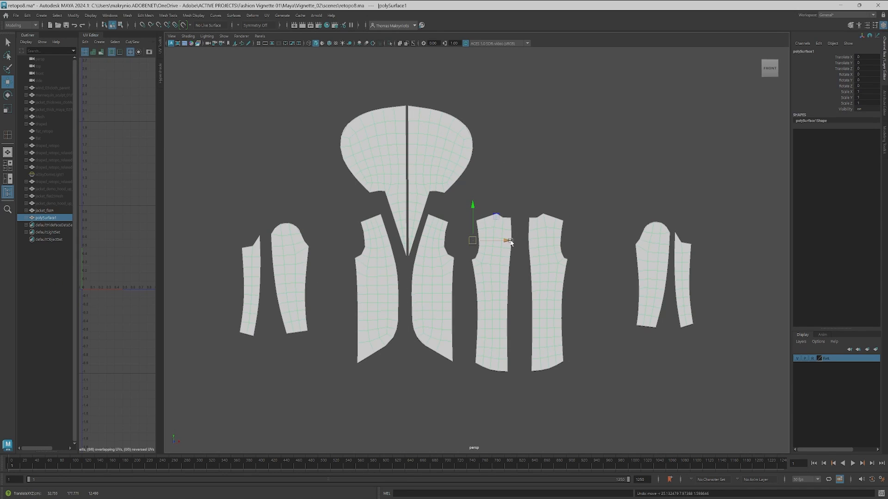
key(ctrl+s)
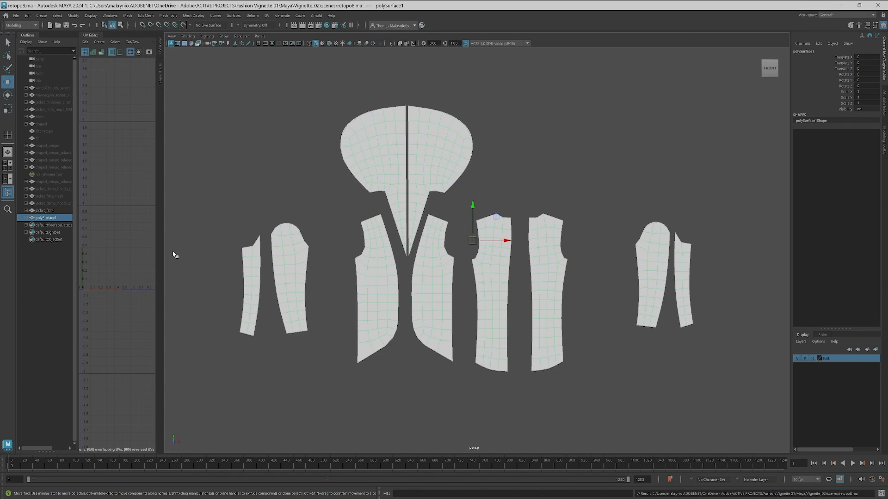
Widen the UV Editor and select the original flat jacket jacket_flat4 to display its UV layout.
drag(164, 254, 373, 254)
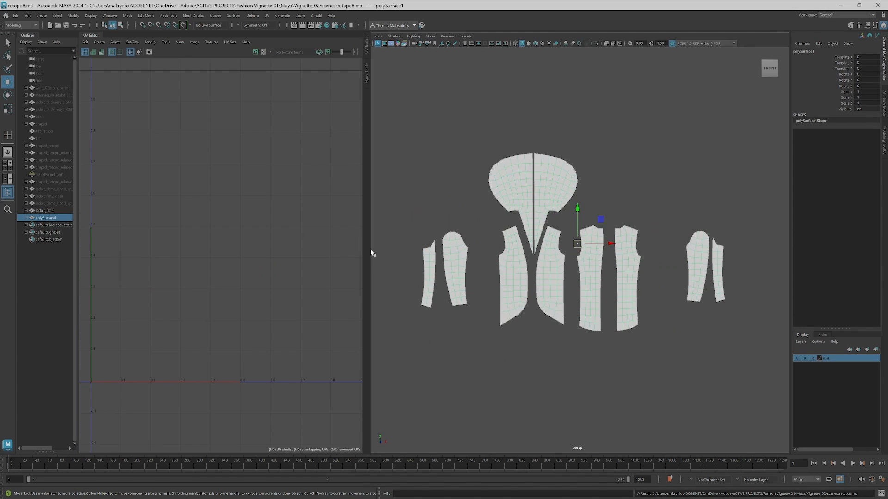
scroll(292, 292, down, 3)
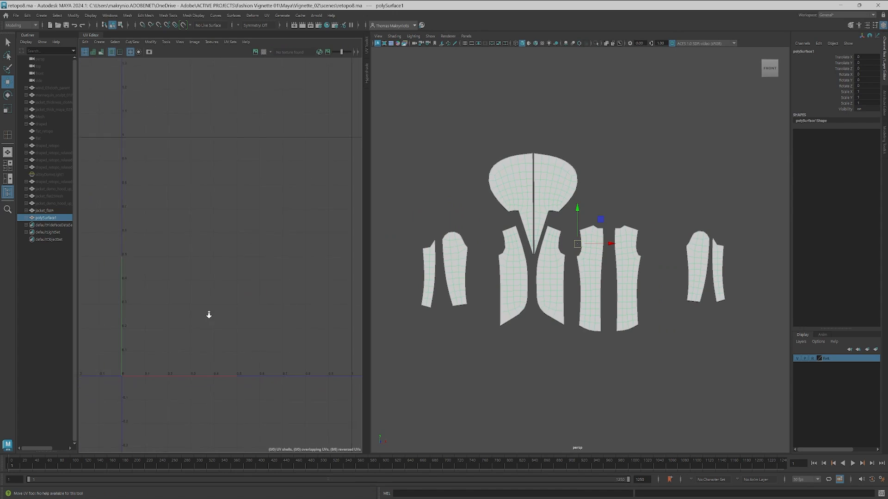
scroll(317, 291, up, 1)
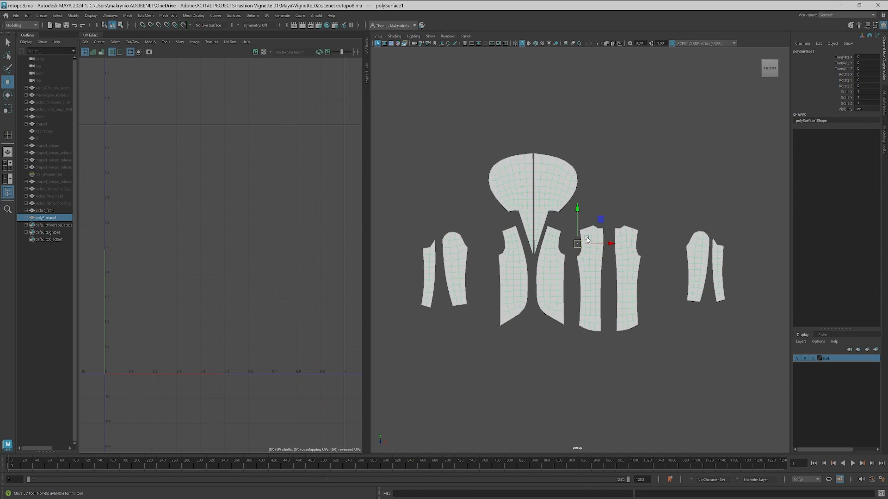
click(52, 211)
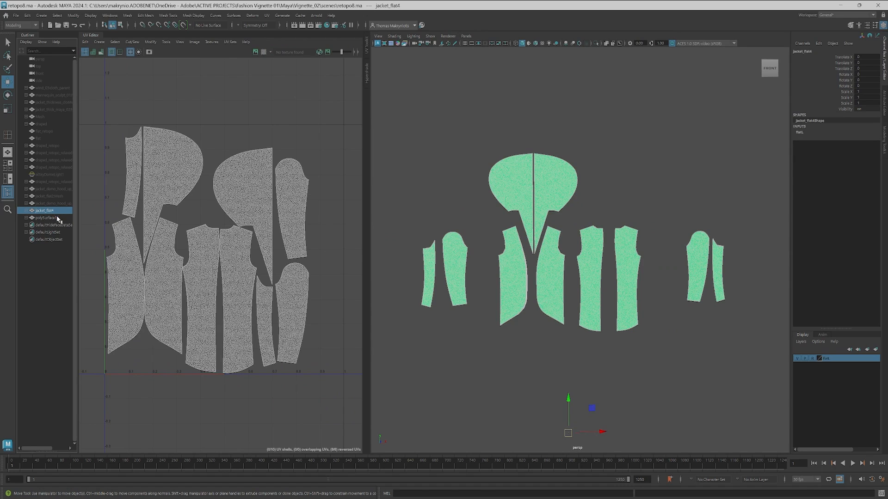
Configure Transfer Attributes with vertex position off and world sample space.
click(147, 16)
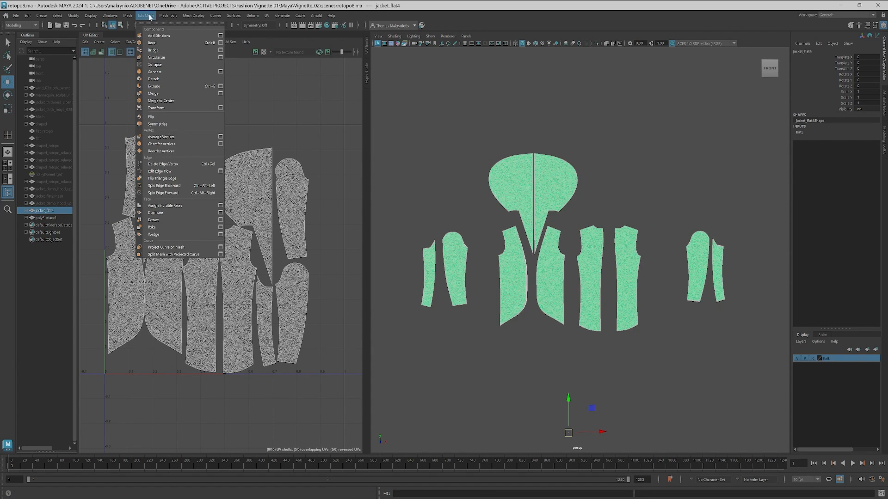
mouse_move(127, 15)
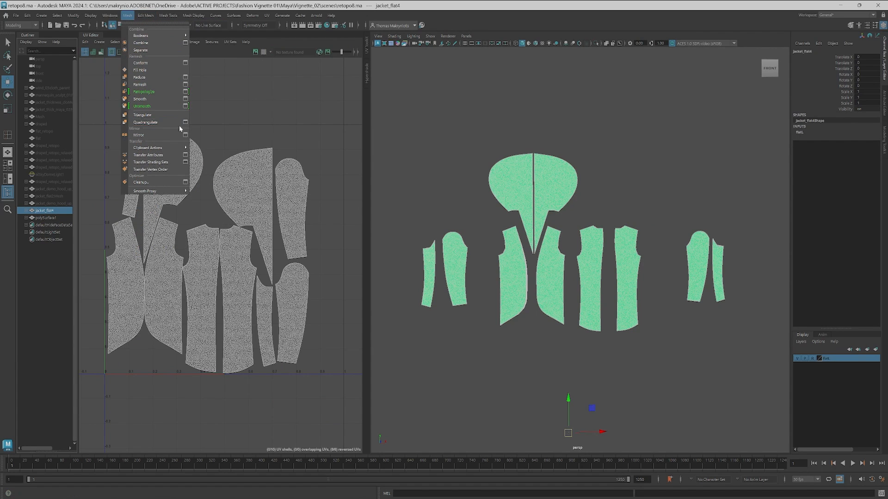
click(186, 156)
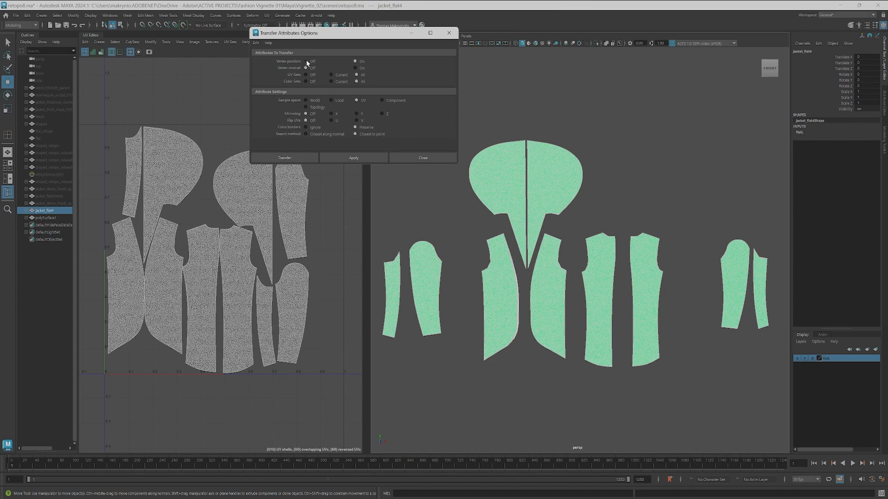
click(307, 61)
Transfer the UVs from jacket_flat4 to the combined retopologized mesh polySurface1.
click(567, 193)
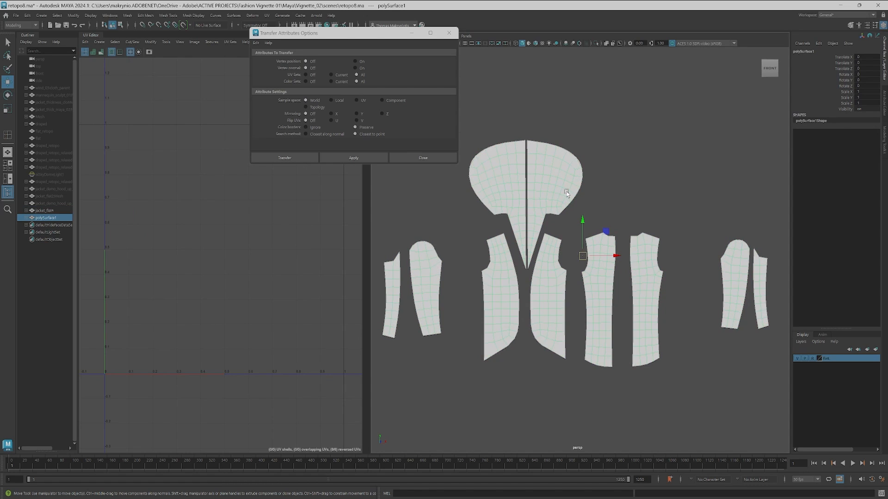
key(f)
key(q)
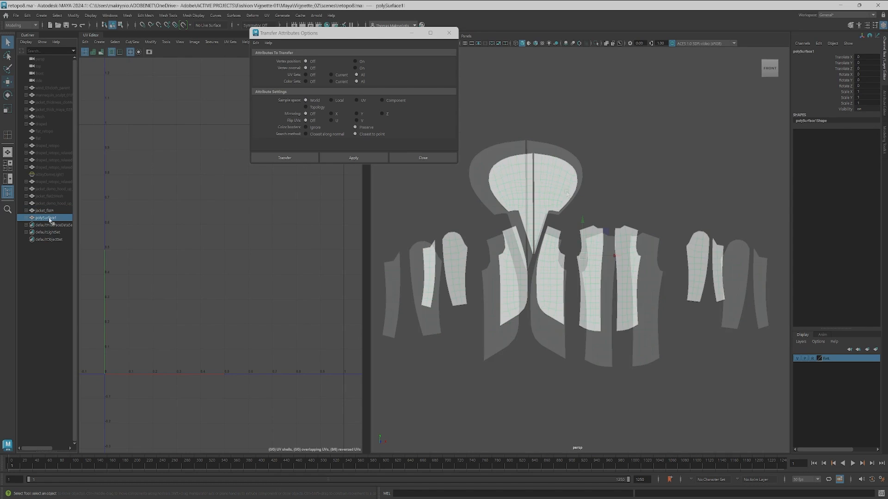
click(54, 211)
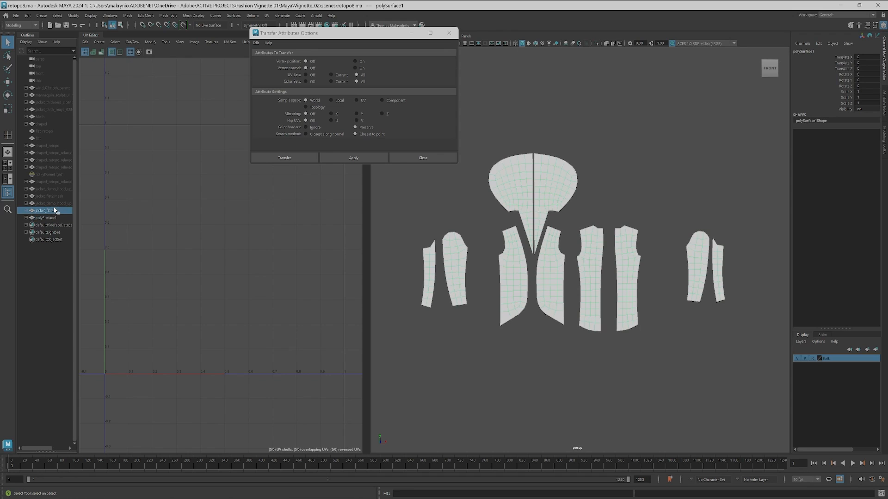
ctrl+click(46, 217)
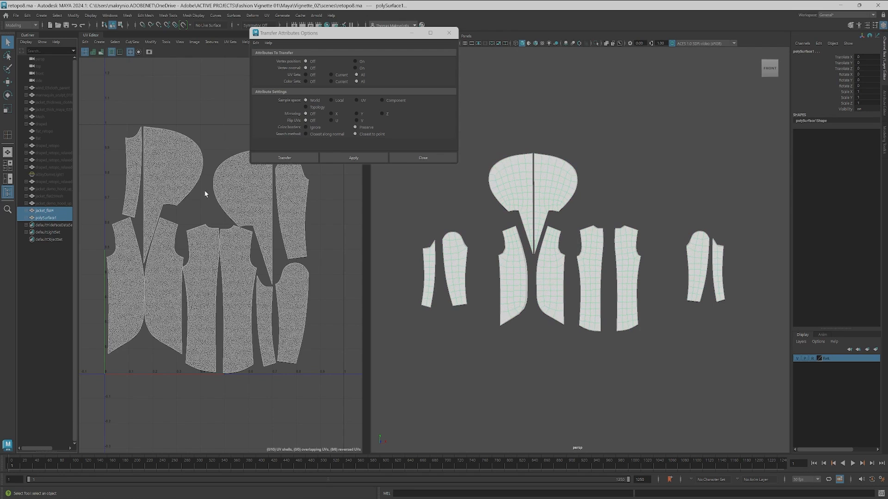
click(351, 160)
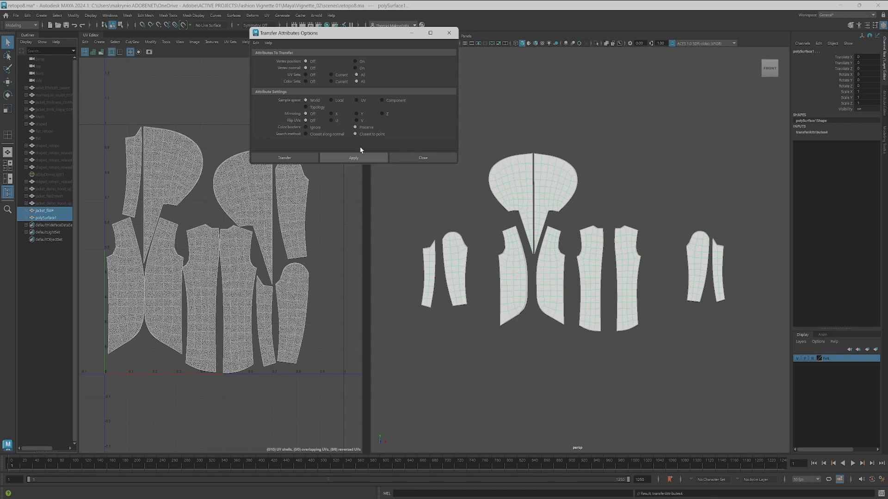
drag(348, 31, 403, 36)
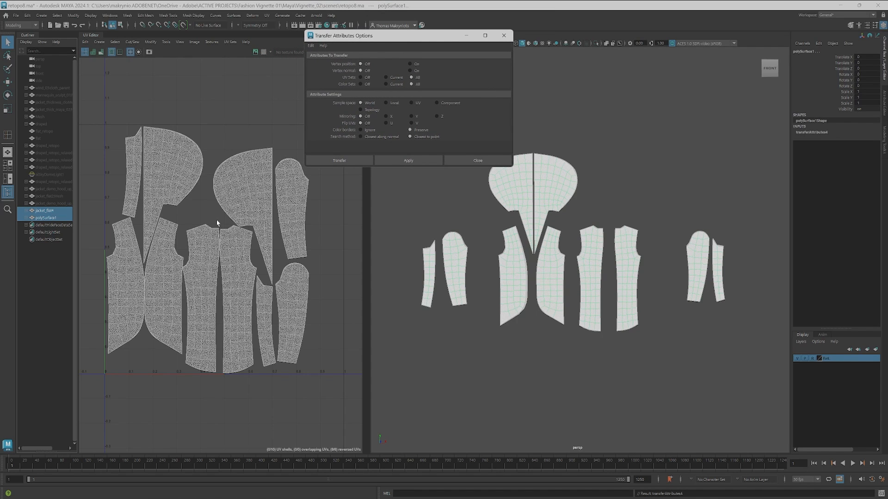
Hide the original flat mesh jacket_flat4 and unhide the jacket_demo_hood_up_thin2 mesh.
click(47, 211)
key(f)
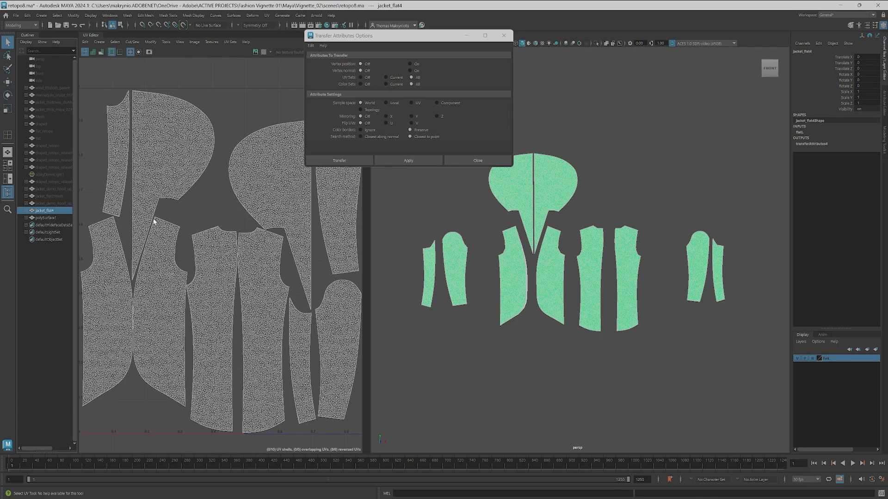
scroll(155, 222, down, 1)
key(ctrl+h)
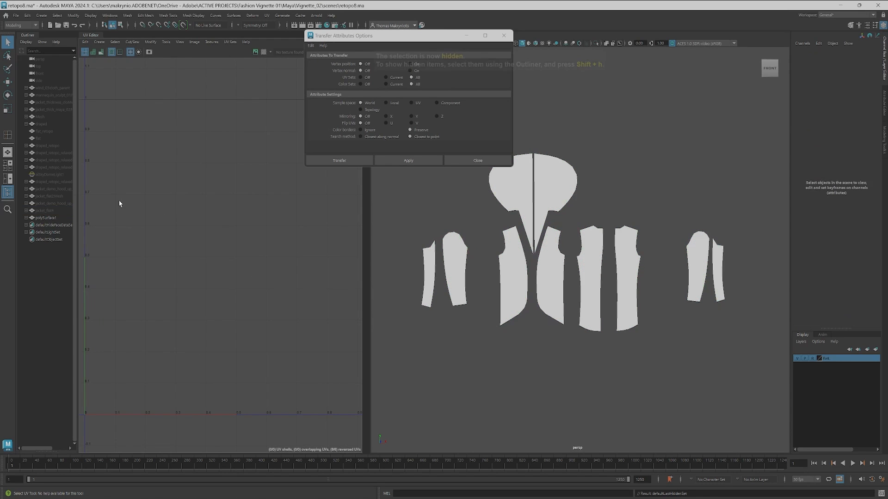
click(55, 219)
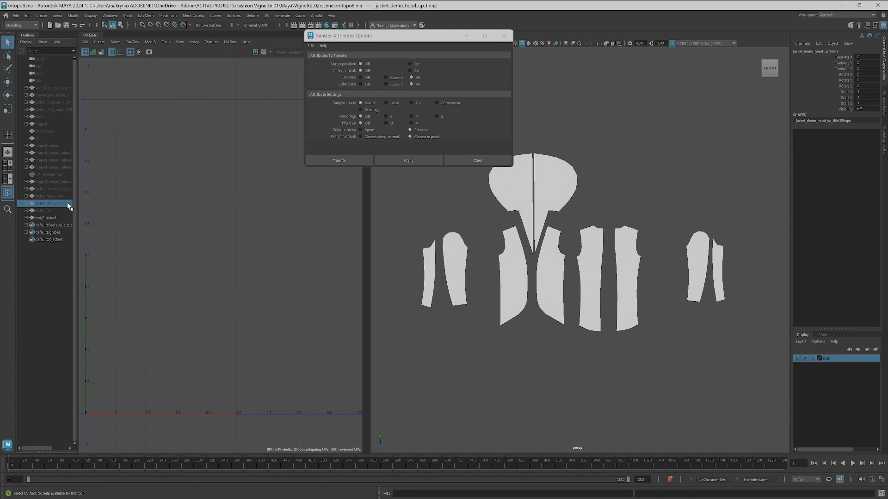
key(shift+h)
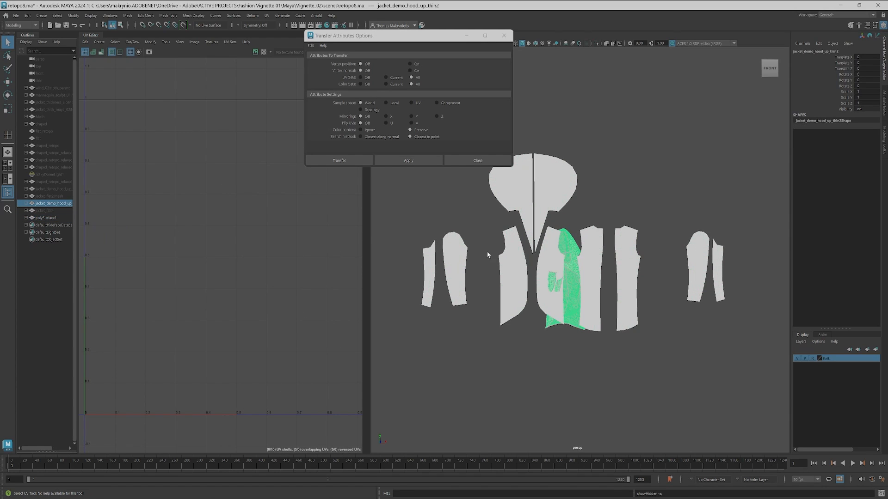
Examine the unhidden hooded jacket against the flat retopologized patterns with the transfer options moved clear of the model.
drag(454, 38, 348, 42)
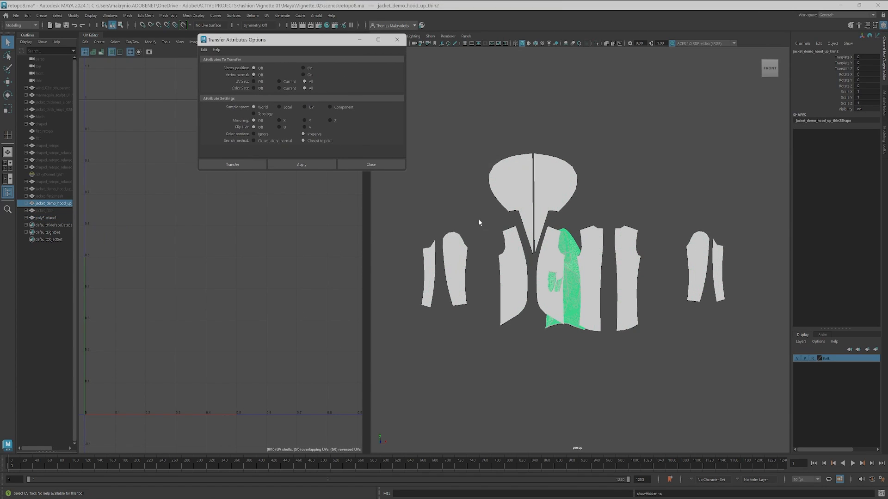
scroll(530, 223, up, 1)
scroll(530, 223, down, 3)
scroll(529, 223, up, 5)
scroll(529, 219, down, 3)
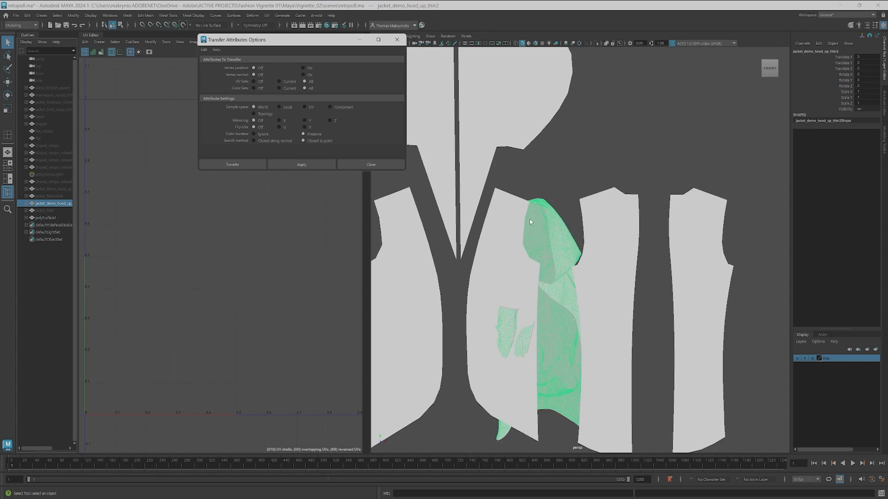
scroll(529, 218, down, 2)
scroll(559, 203, up, 2)
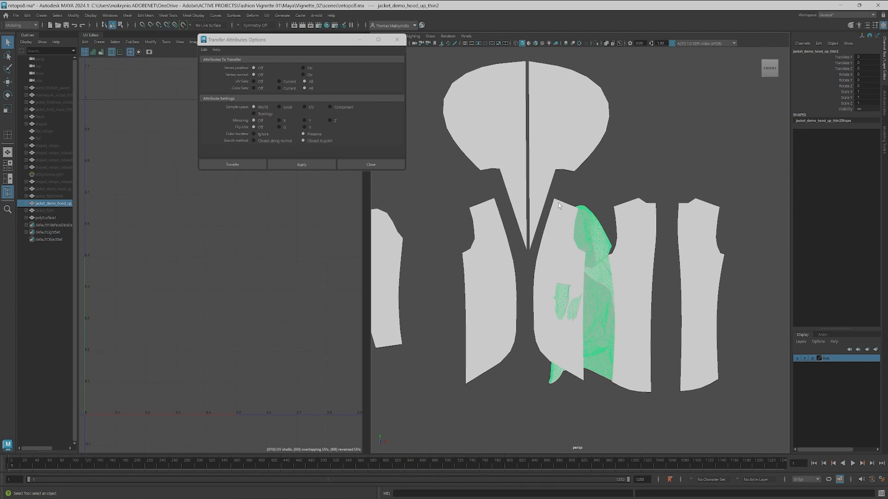
scroll(639, 264, down, 1)
scroll(635, 258, up, 2)
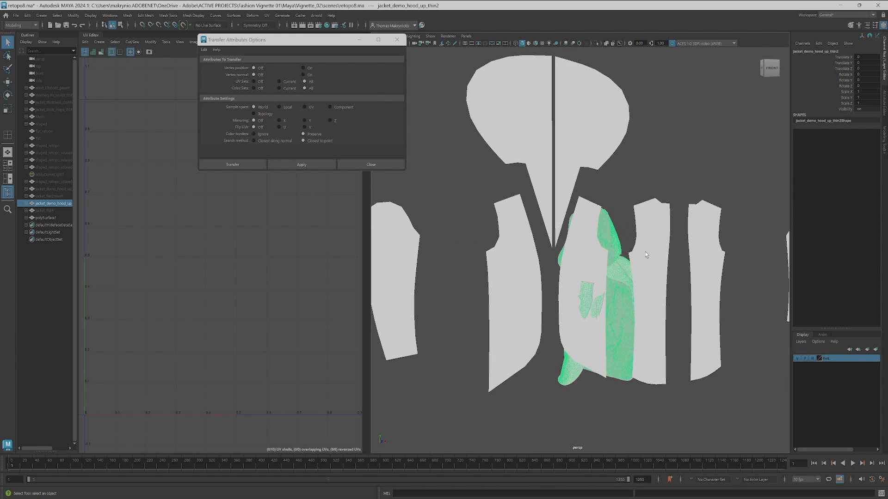
Select the flat mesh polySurface1 and jacket_demo_hood_up_thin2, and configure Transfer Attributes with vertex position on and UV sample space.
click(649, 241)
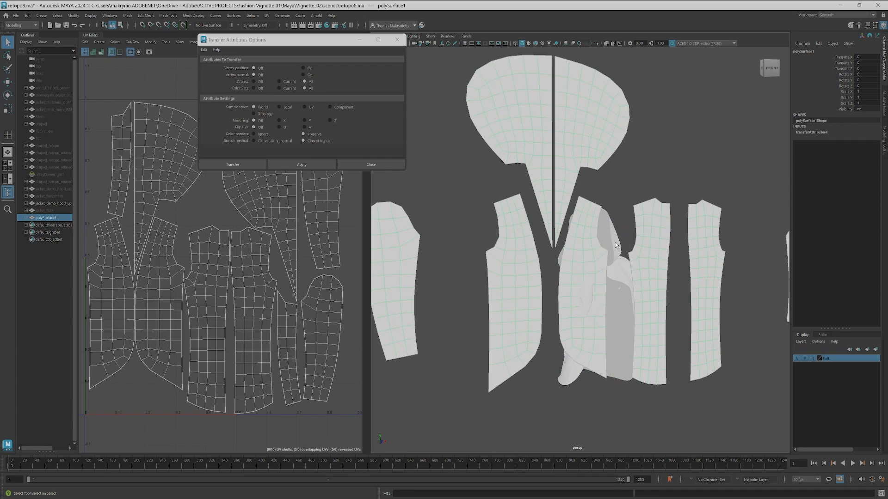
click(614, 243)
click(650, 242)
shift+click(614, 244)
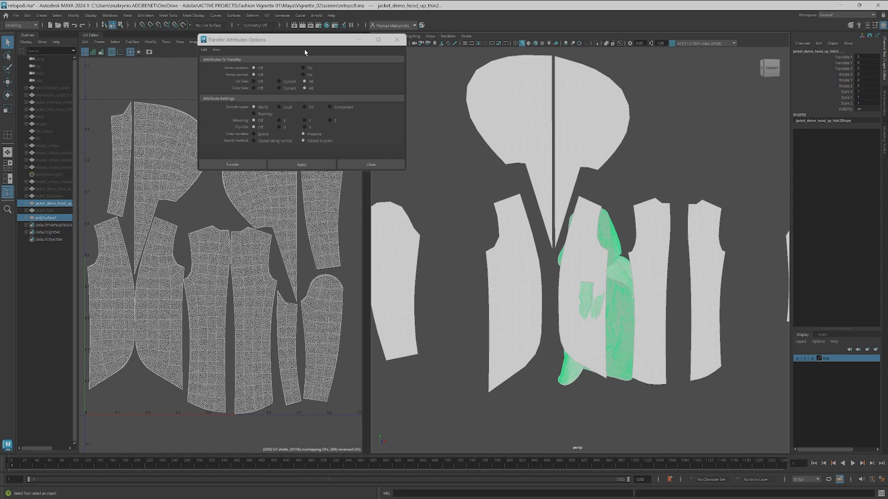
click(304, 68)
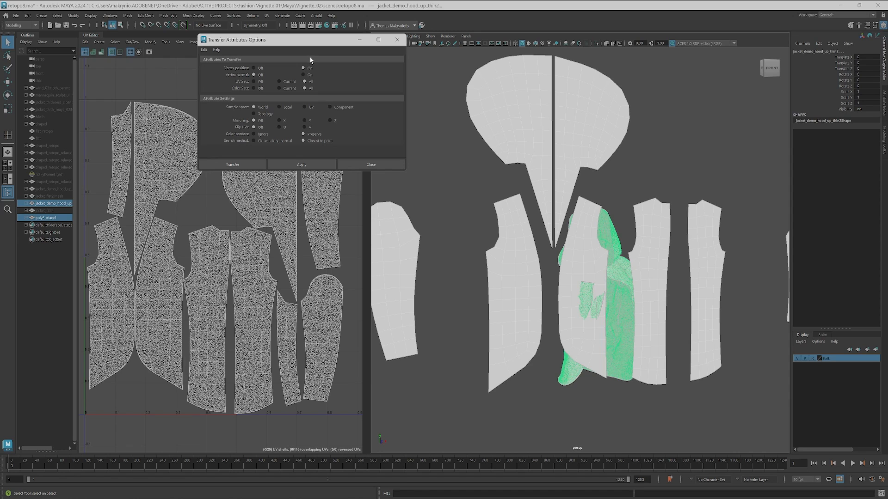
click(305, 107)
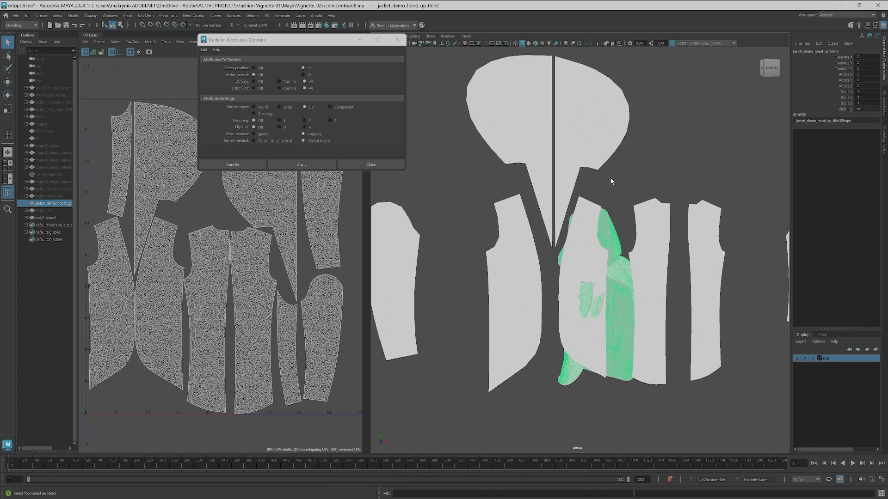
Transfer the vertex positions from jacket_demo_hood_up_thin2 to polySurface1 and close the transfer options.
shift+click(610, 222)
click(301, 164)
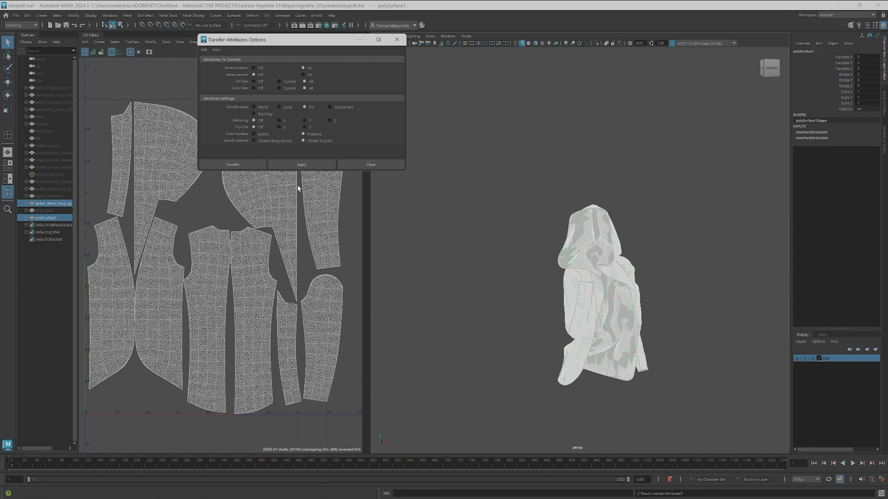
drag(298, 42, 454, 60)
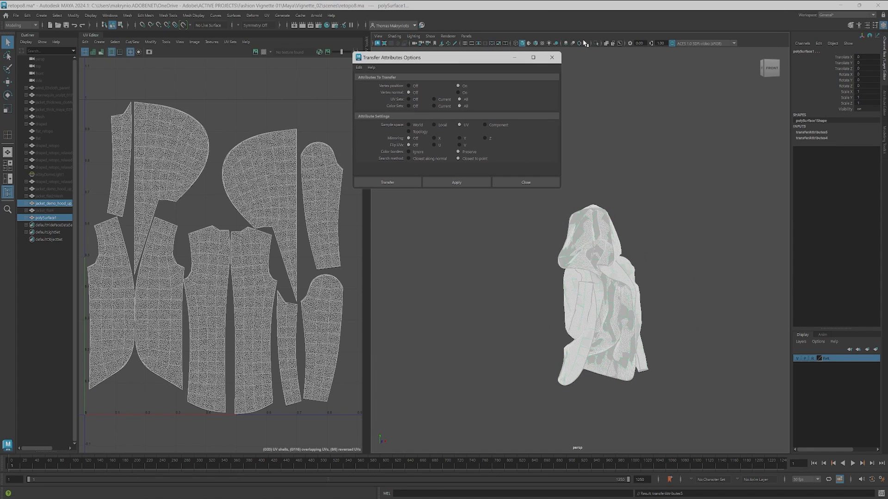
click(552, 58)
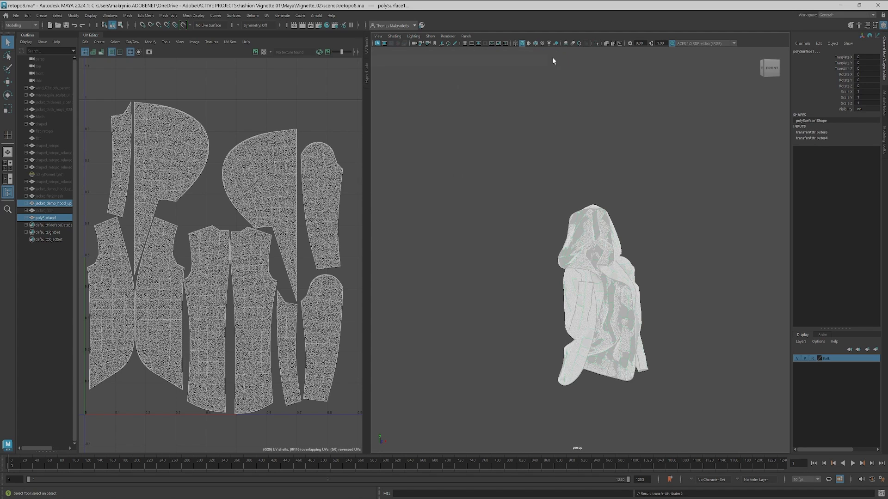
alt+middle_drag(666, 271, 636, 212)
alt+right_drag(637, 212, 731, 224)
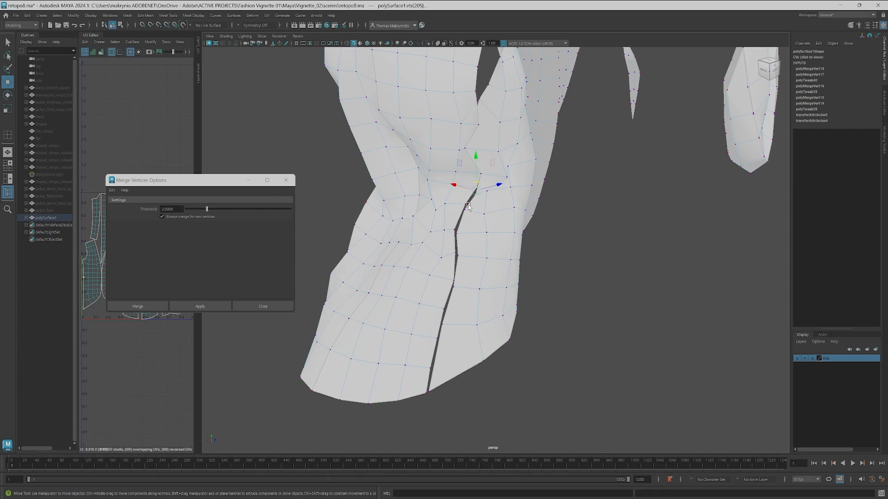
Merge the facing vertex pairs down the open sleeve seam of polySurface1 one after another, using a threshold of 2.0.
click(200, 306)
click(465, 204)
shift+click(464, 210)
click(217, 308)
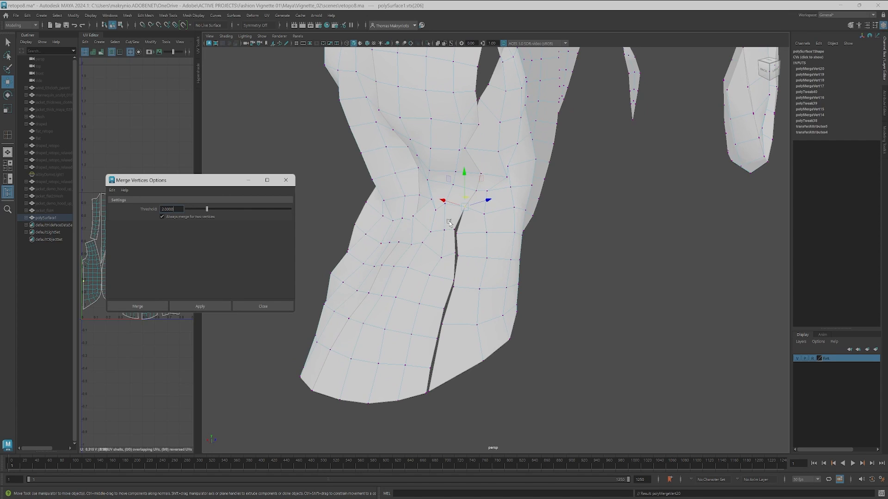
click(454, 230)
shift+click(458, 237)
click(222, 307)
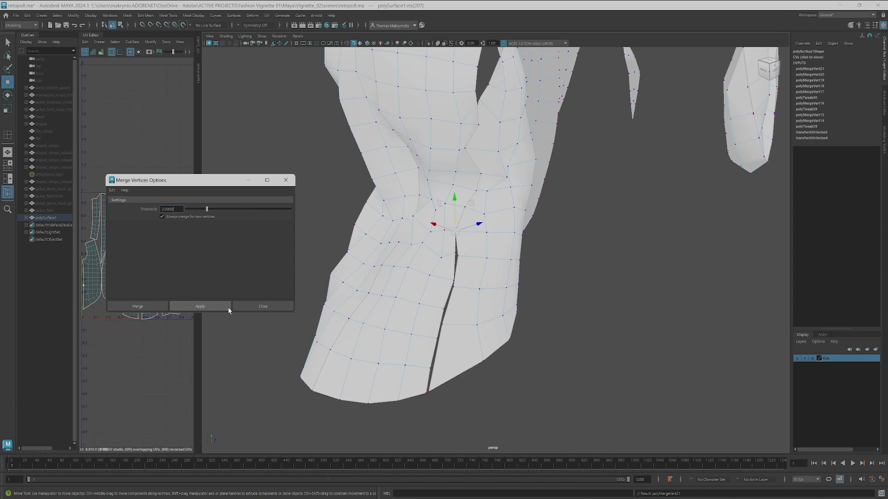
click(458, 258)
shift+click(458, 260)
click(200, 306)
click(453, 280)
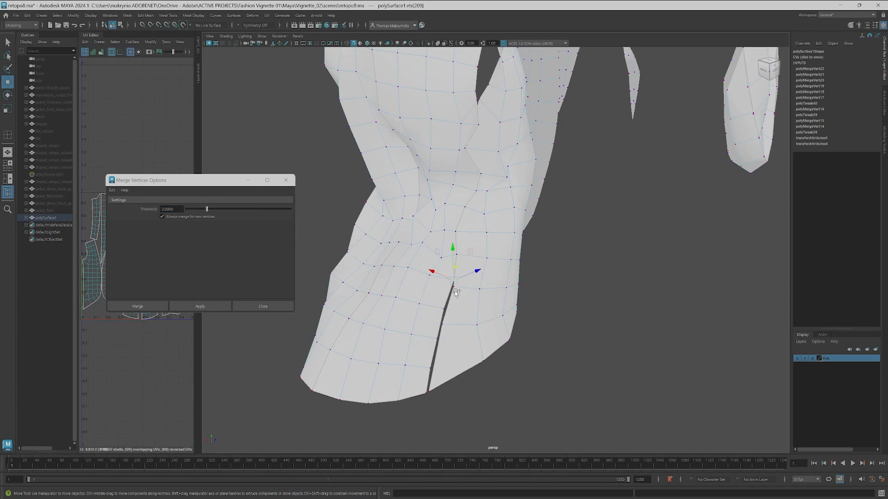
click(224, 308)
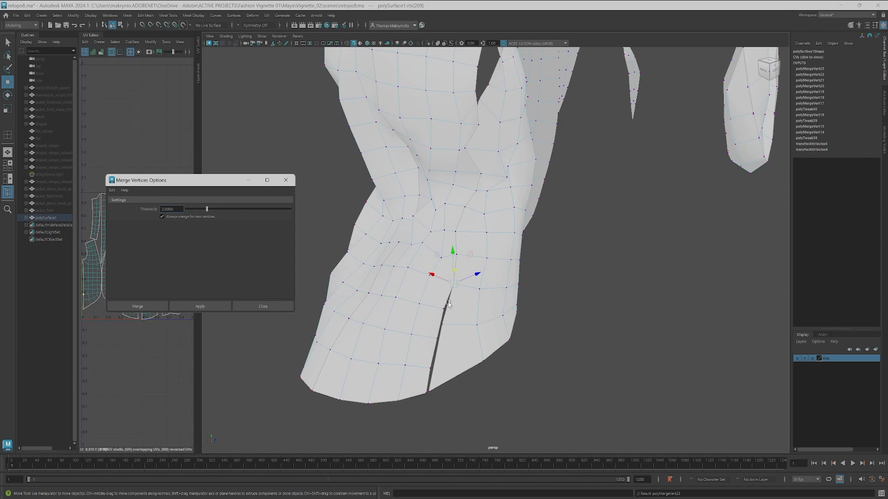
Insert three edge loops across the lower sleeve panel, starting from its edge along the remaining open seam.
alt+drag(451, 333, 461, 353)
click(450, 329)
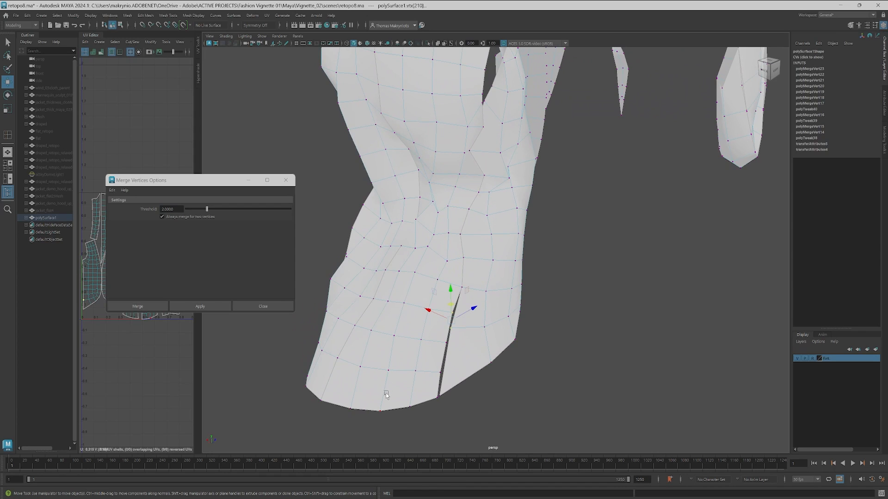
click(596, 283)
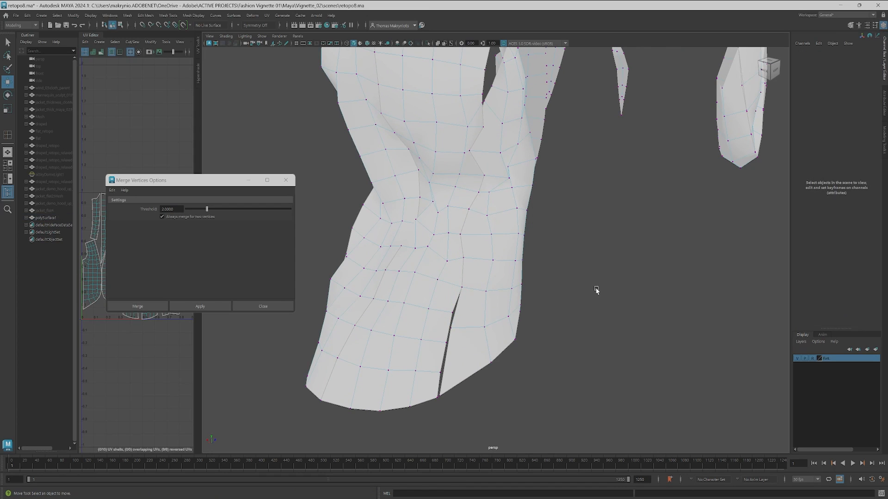
key(y)
click(454, 313)
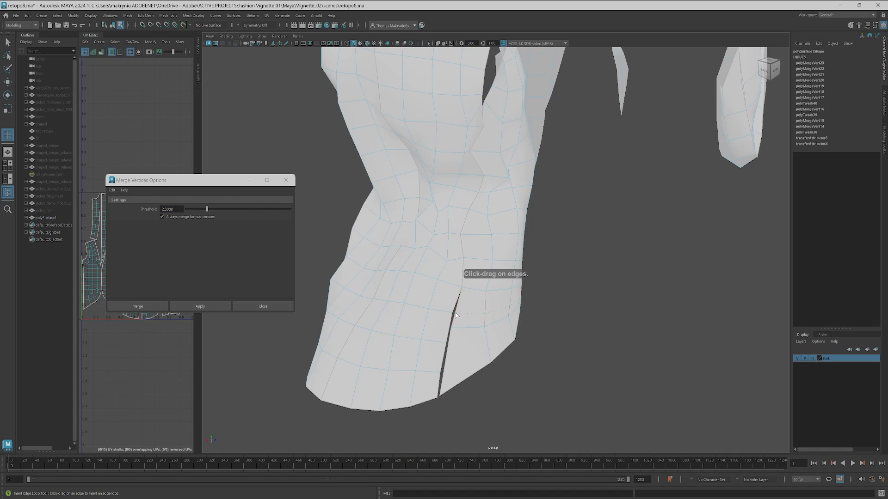
drag(449, 346, 448, 344)
click(443, 371)
alt+drag(572, 296, 455, 317)
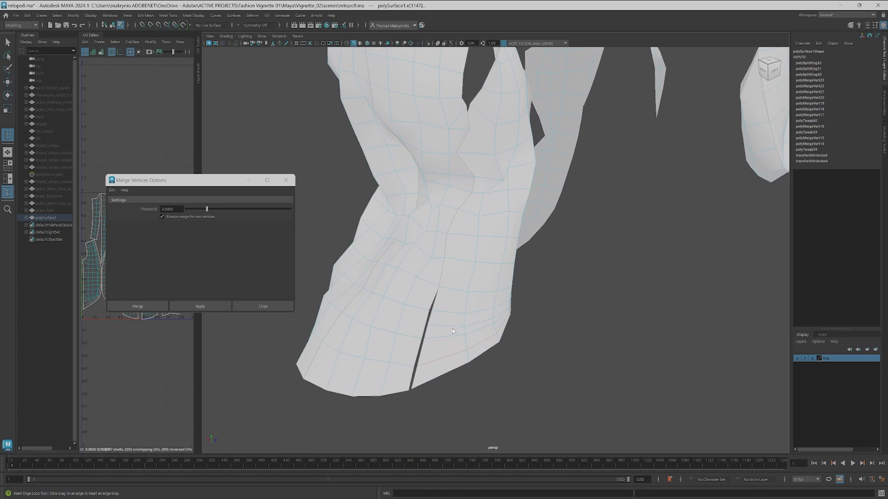
Try to insert another edge loop running lengthwise along the sleeve panel beside the open seam.
click(451, 327)
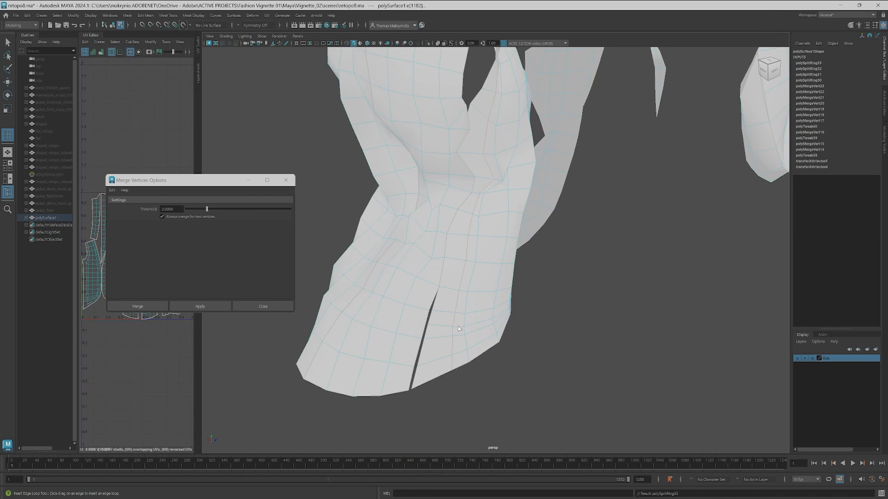
click(552, 295)
right_drag(572, 298, 598, 285)
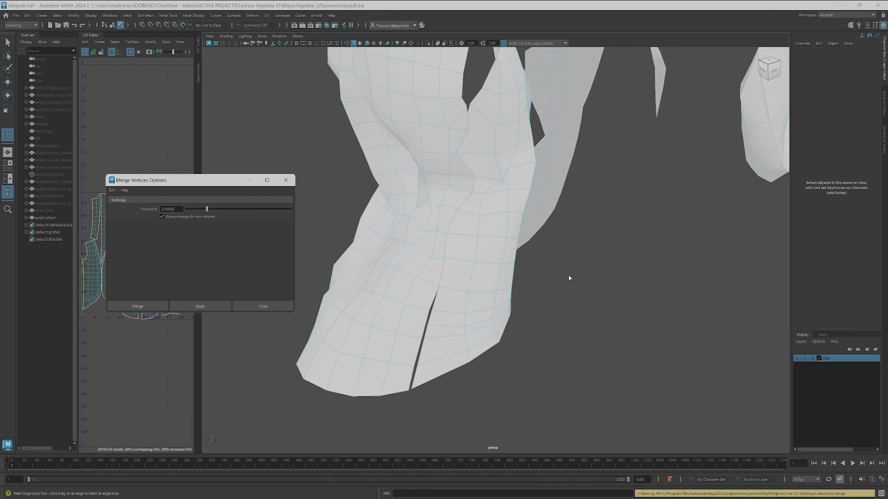
key(w)
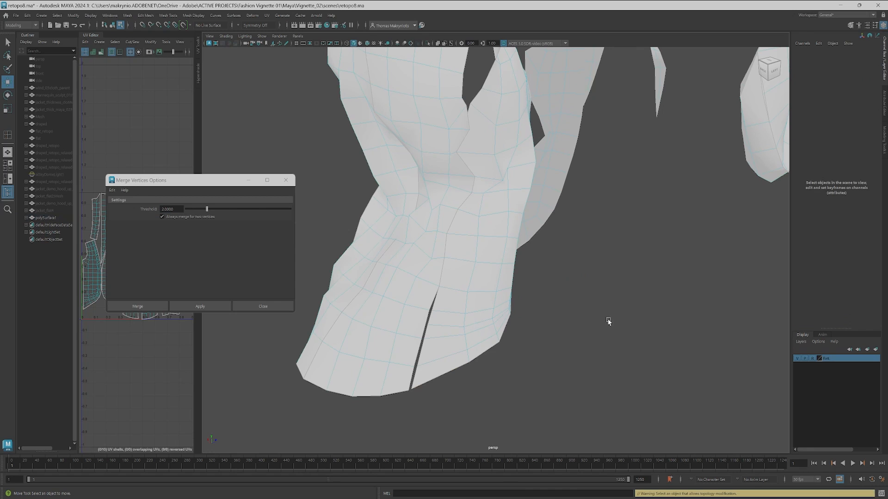
click(447, 335)
Delete the surplus vertices one by one across the lower sleeve panel and up its outer side.
alt+drag(447, 335, 576, 290)
key(Delete)
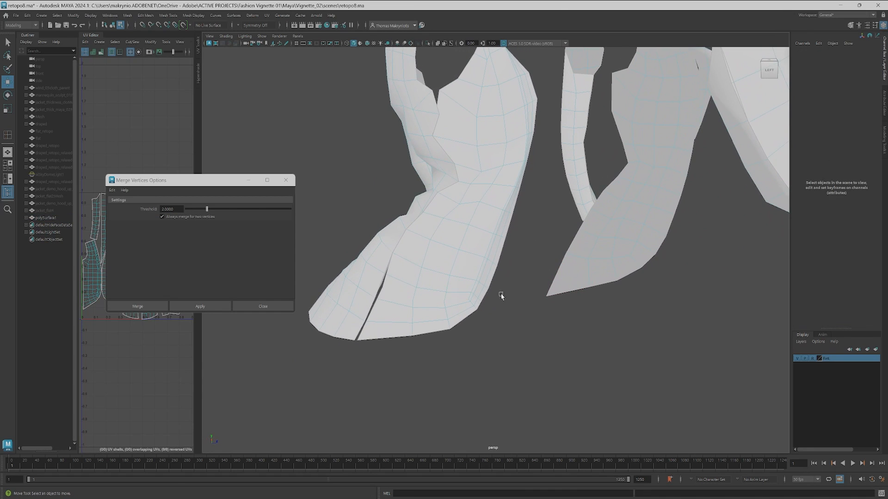
click(469, 296)
click(487, 295)
key(F9)
click(413, 301)
key(Delete)
click(444, 301)
key(Delete)
click(471, 292)
key(Delete)
click(487, 266)
key(Delete)
click(489, 250)
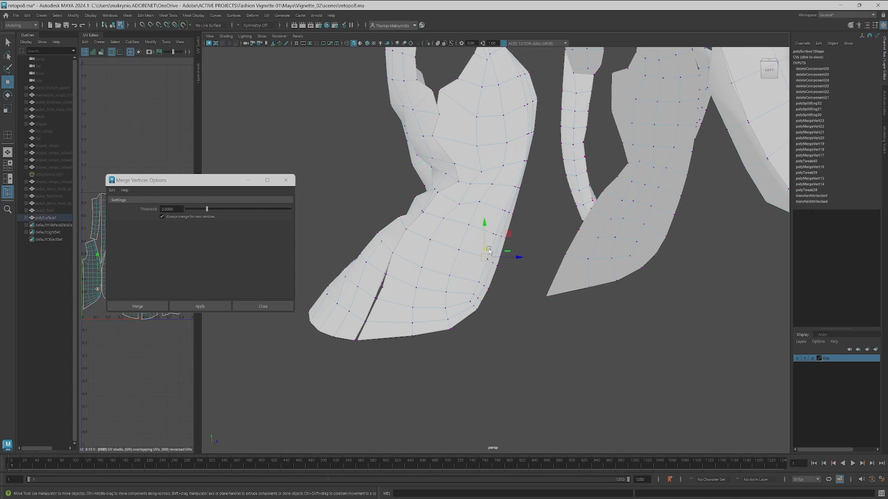
key(Delete)
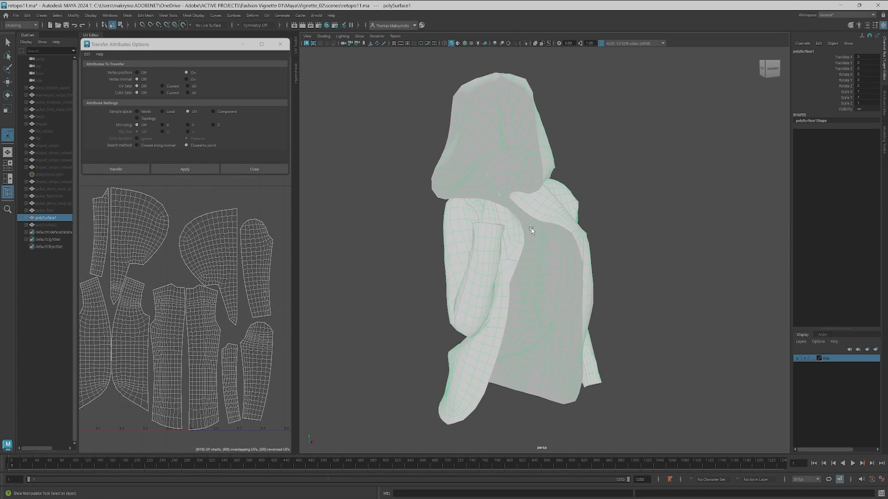
Subdivide the retopologized jacket mesh polySurface1 with Smooth and check the denser mesh.
scroll(516, 236, up, 3)
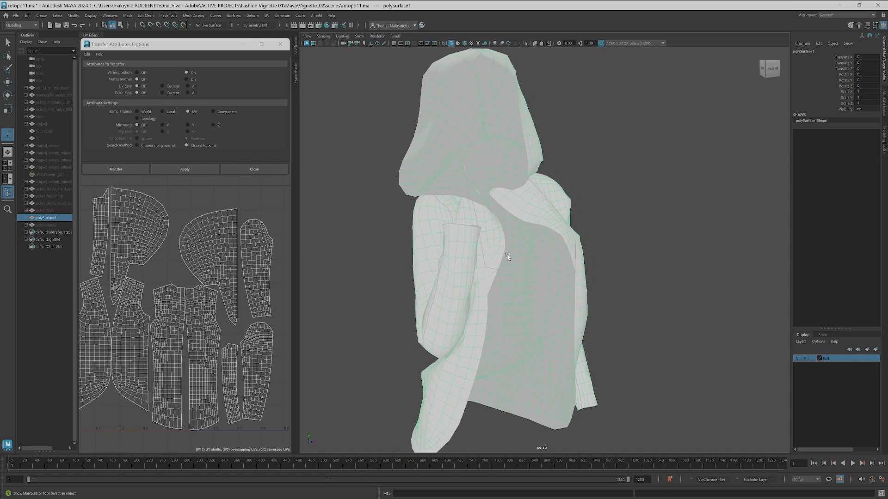
click(127, 15)
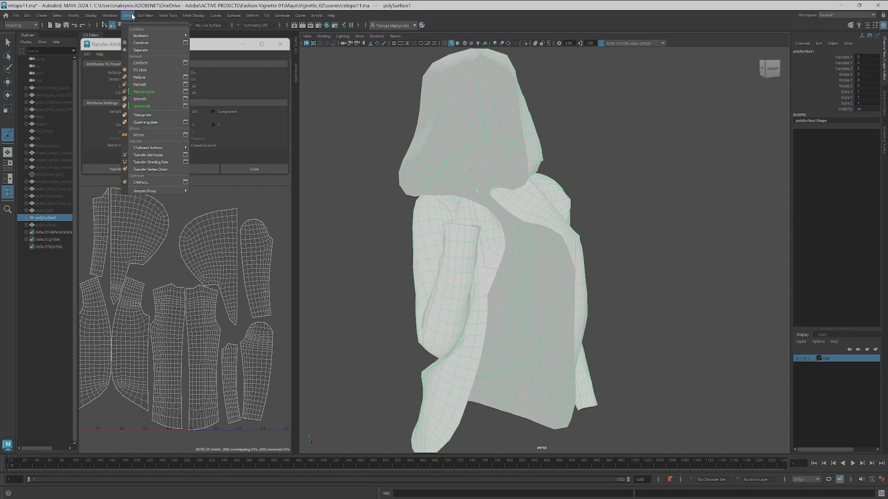
click(160, 99)
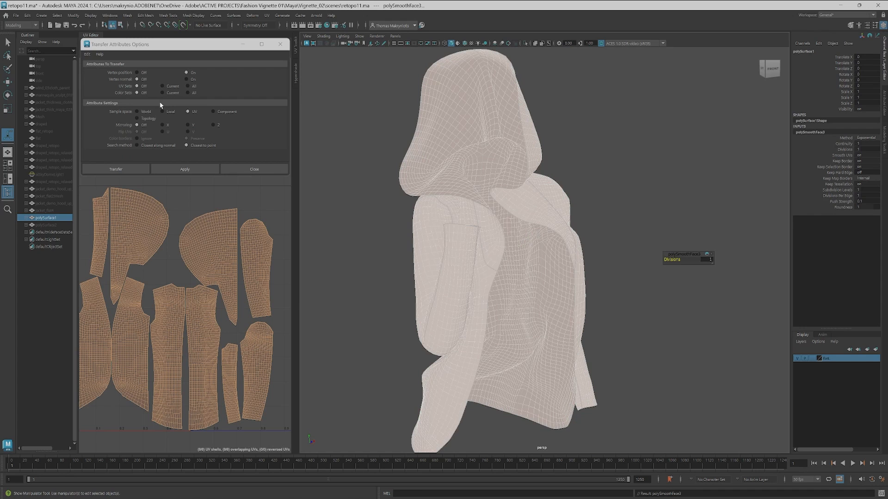
mouse_move(636, 317)
alt+mouse_down()
mouse_move(615, 313)
mouse_move(630, 311)
alt+mouse_up()
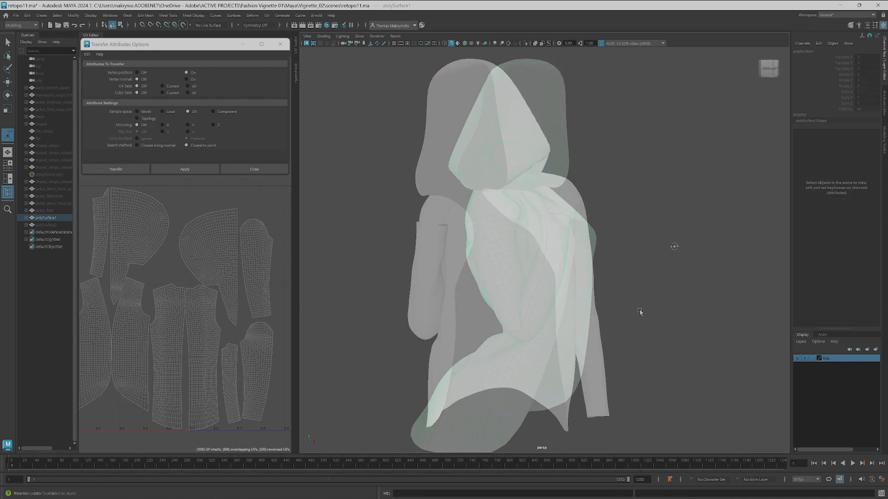
alt+drag(674, 246, 717, 272)
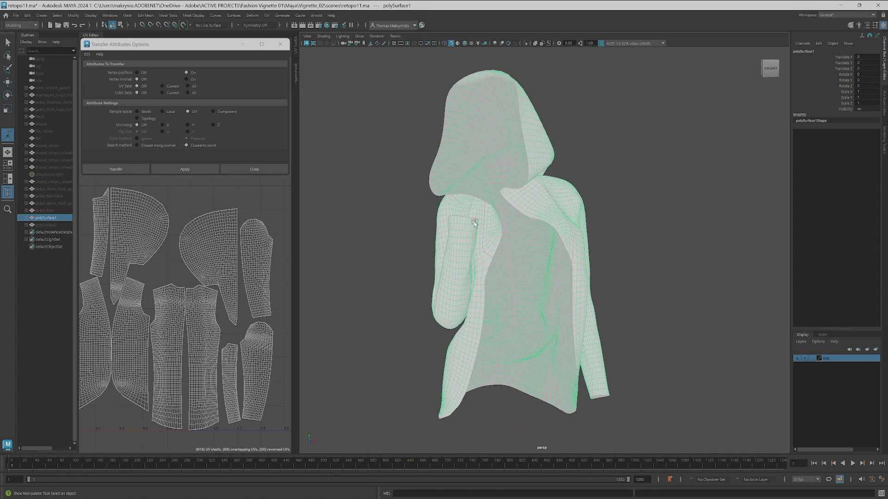
Unhide jacket_demo_hood_up_thin2, transfer its vertex positions to the smoothed polySurface1 in UV sample space, and reselect the source jacket.
click(61, 203)
key(shift+h)
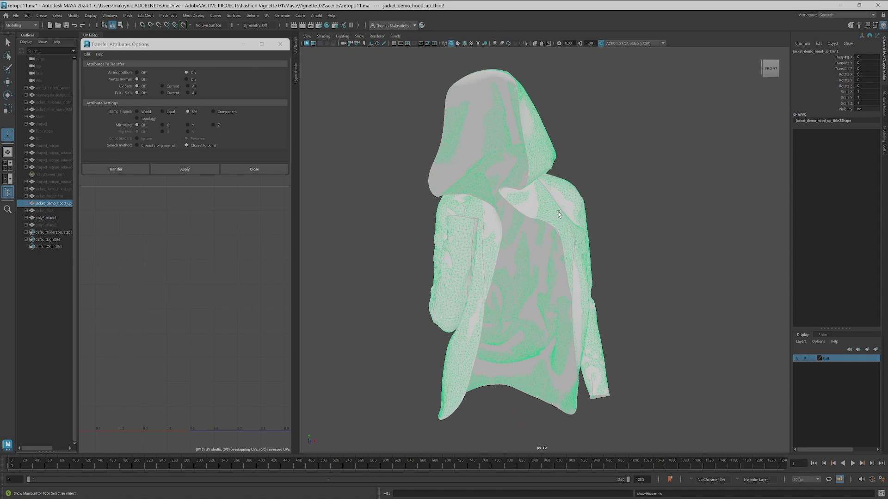
shift+click(535, 210)
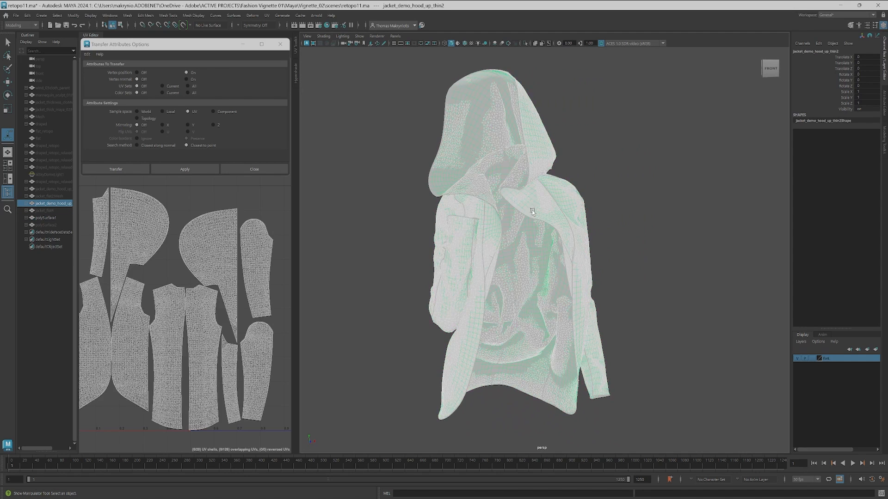
click(184, 170)
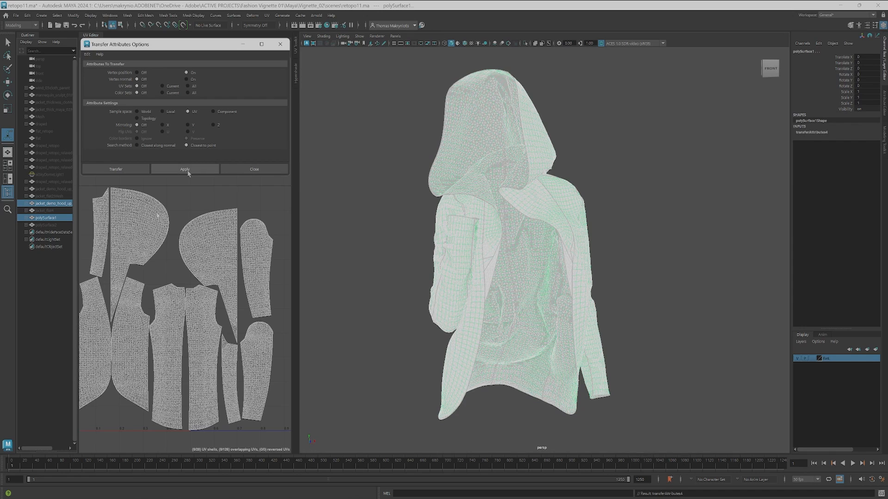
click(73, 204)
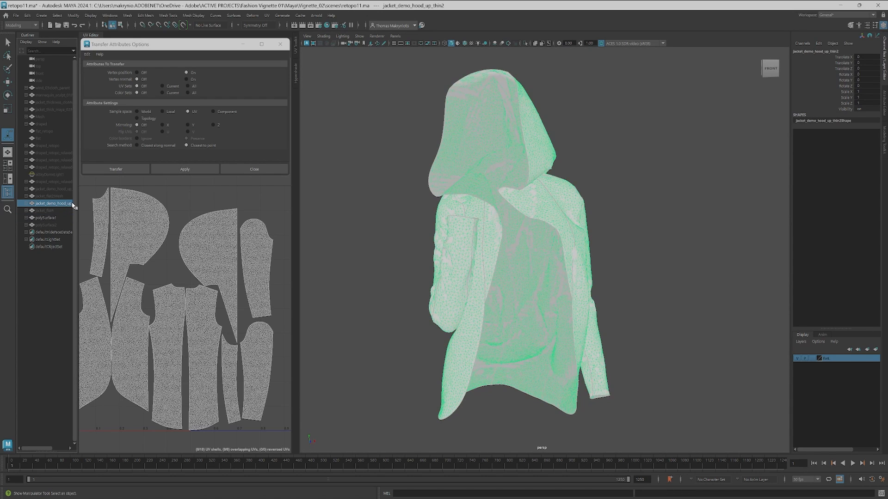
Hide the source jacket and select the retopologized jacket mesh polySurface1.
key(ctrl+h)
mouse_move(664, 242)
alt+mouse_down()
mouse_move(622, 251)
mouse_move(668, 248)
alt+mouse_up()
click(589, 247)
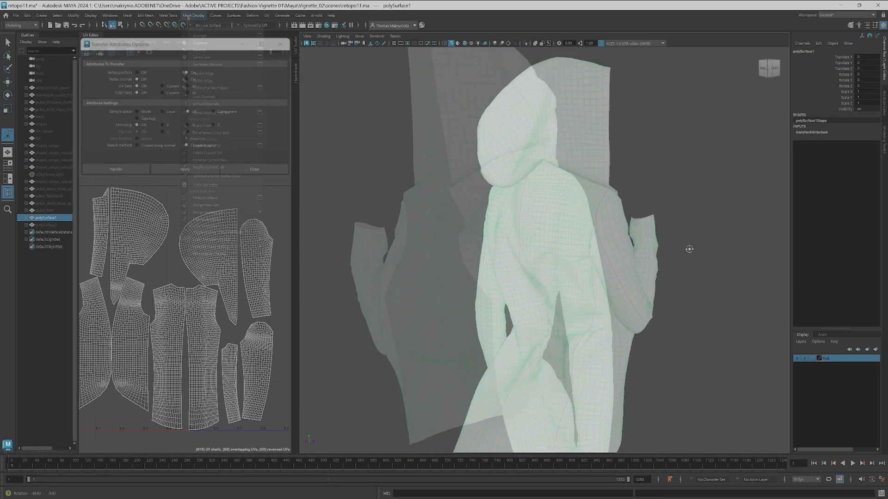
Detach the sculpting tools as a floating palette, open the Smooth Tool's settings and inspect the seams on the jacket's lower side.
click(192, 15)
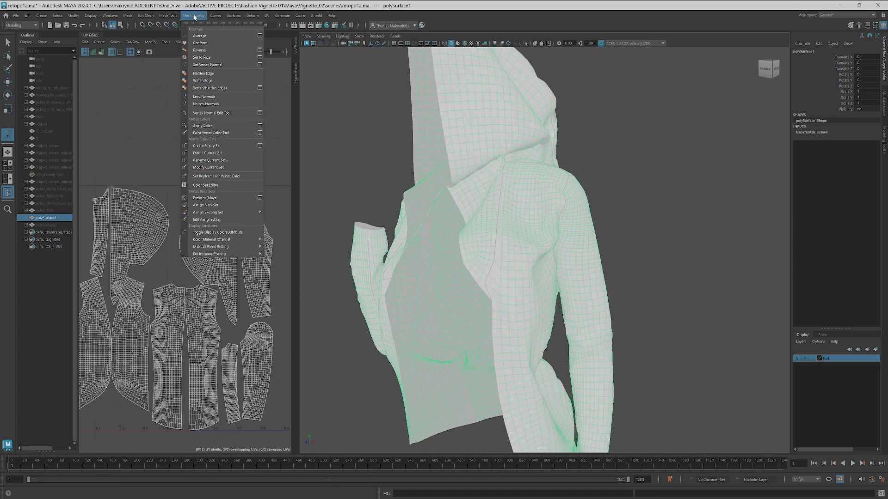
mouse_move(168, 15)
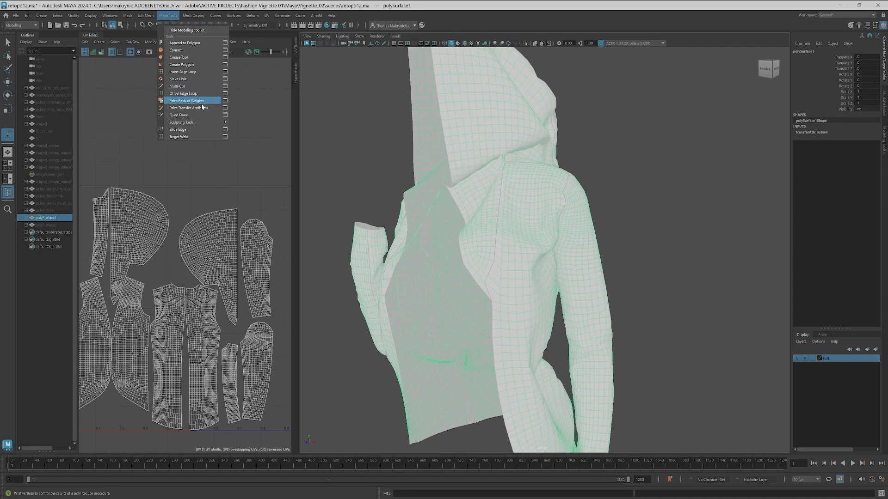
mouse_move(215, 122)
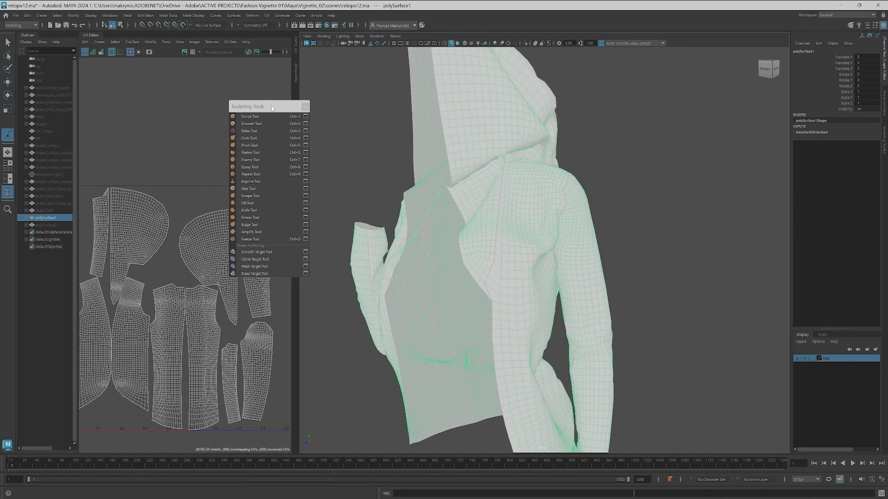
mouse_move(272, 109)
mouse_down()
mouse_move(273, 85)
mouse_move(298, 74)
mouse_up()
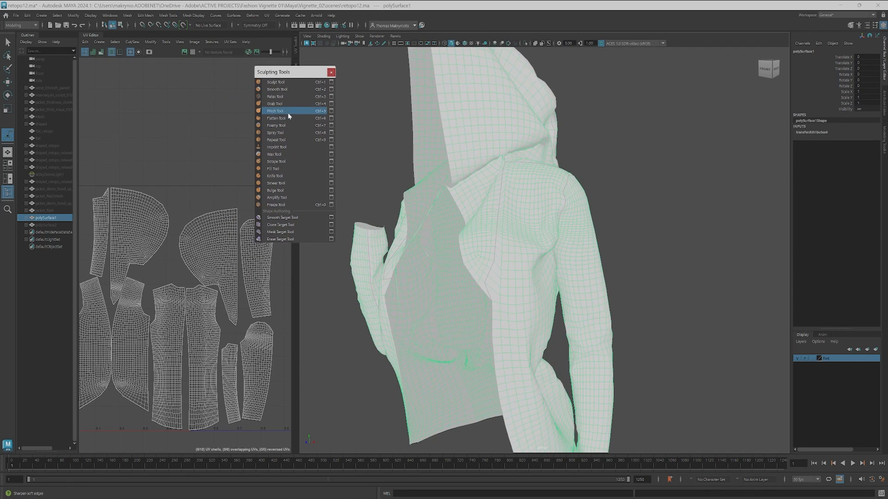
click(331, 90)
drag(729, 135, 198, 144)
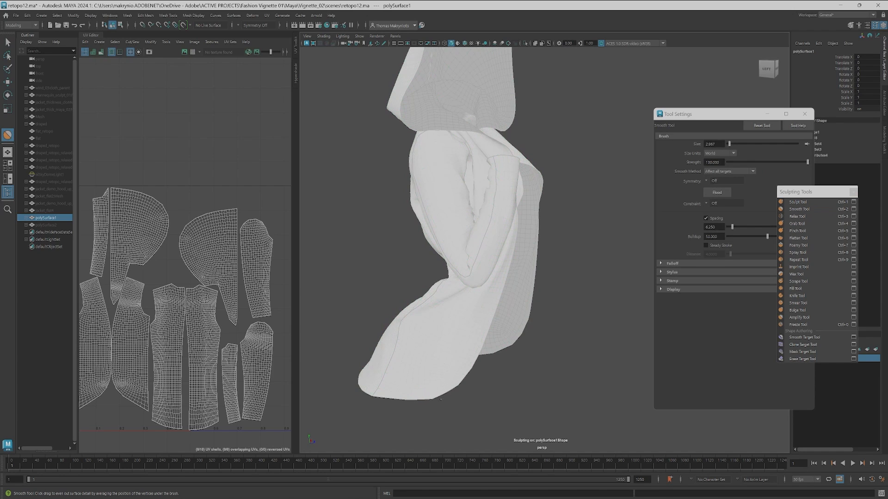
alt+middle_drag(443, 394, 431, 369)
alt+right_drag(432, 369, 487, 358)
alt+middle_drag(487, 359, 559, 333)
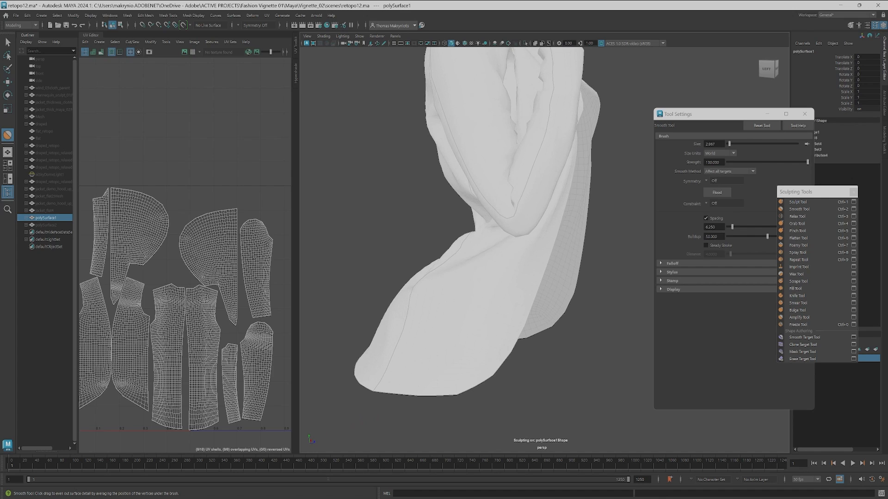
alt+drag(520, 377, 451, 367)
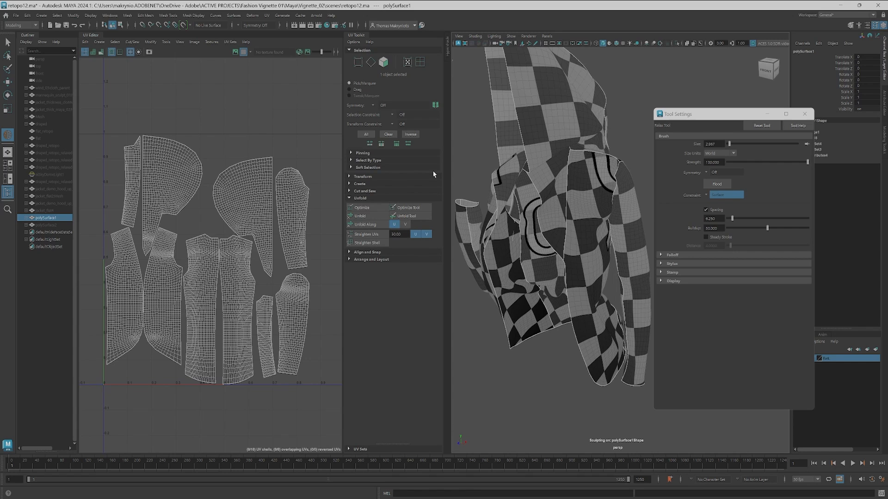
Try optimizing the jacket's UV shells and undo the result.
click(363, 207)
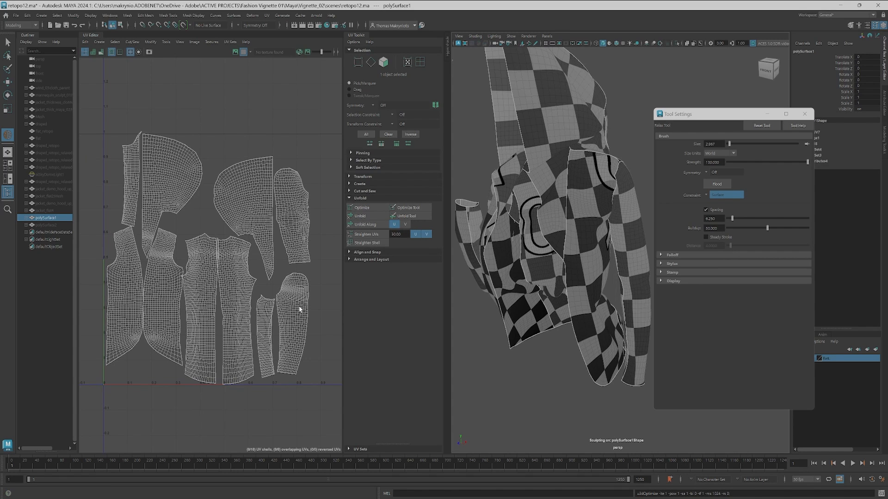
key(ctrl+z)
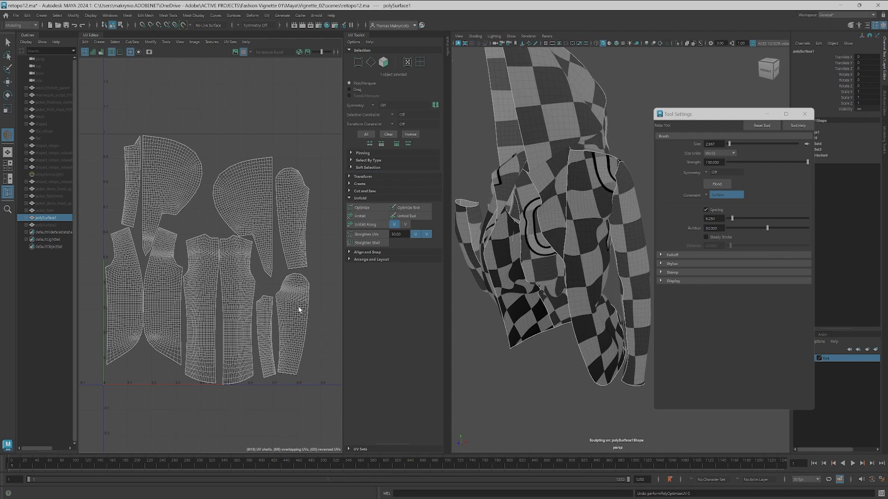
click(370, 211)
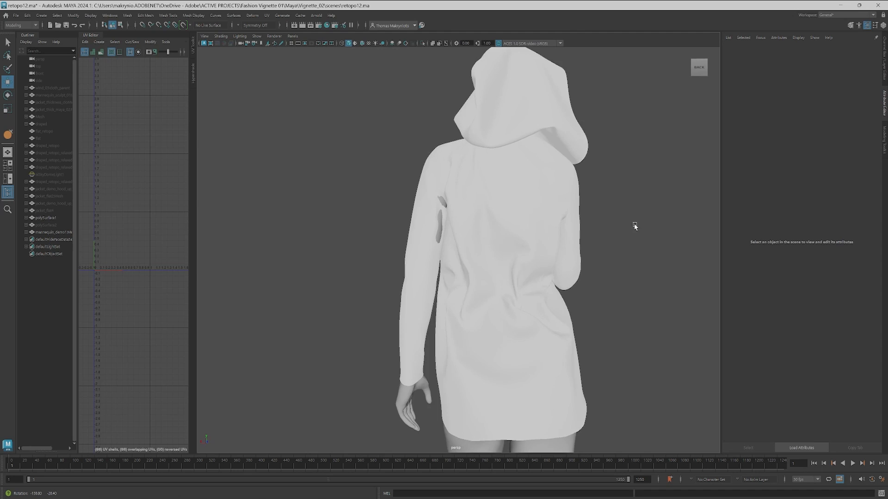
Select the jacket mesh polySurface1, detach the sculpting tools as a floating palette and activate the Grab Tool.
mouse_move(634, 224)
alt+mouse_down()
mouse_move(539, 236)
mouse_move(638, 234)
mouse_move(630, 227)
alt+mouse_up()
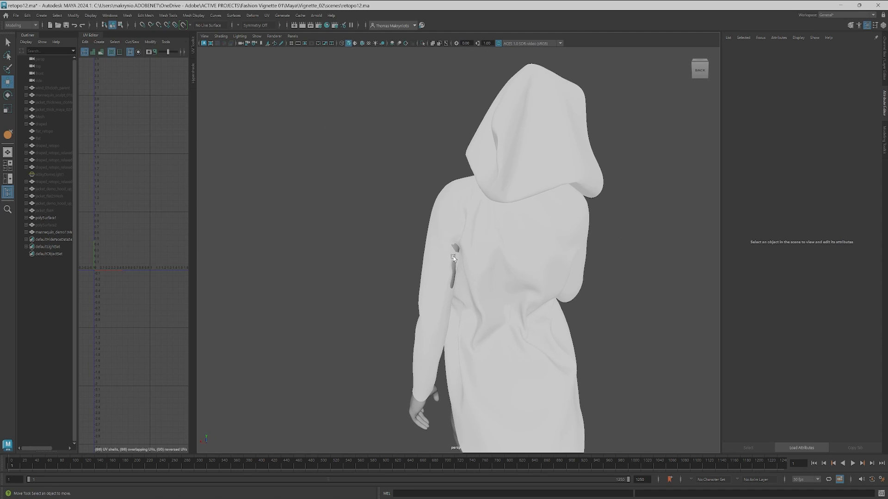
click(453, 258)
mouse_move(580, 276)
alt+mouse_down()
mouse_move(573, 276)
mouse_move(581, 278)
alt+mouse_up()
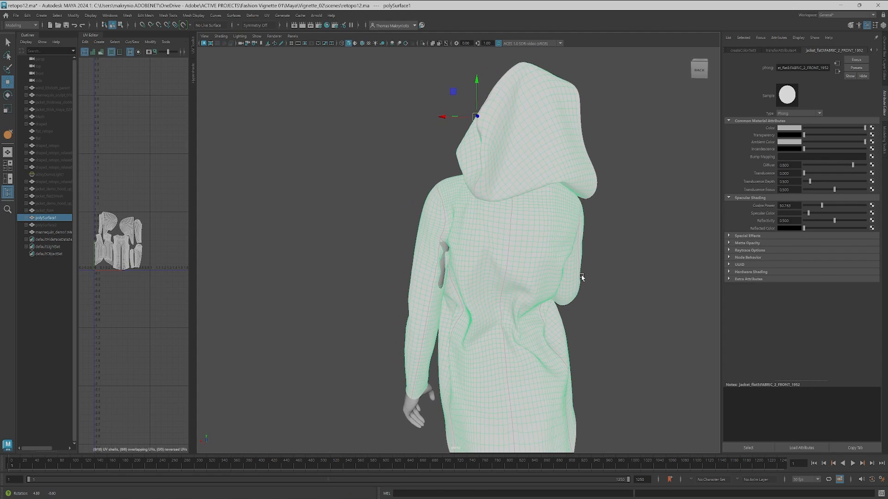
click(144, 16)
mouse_move(168, 15)
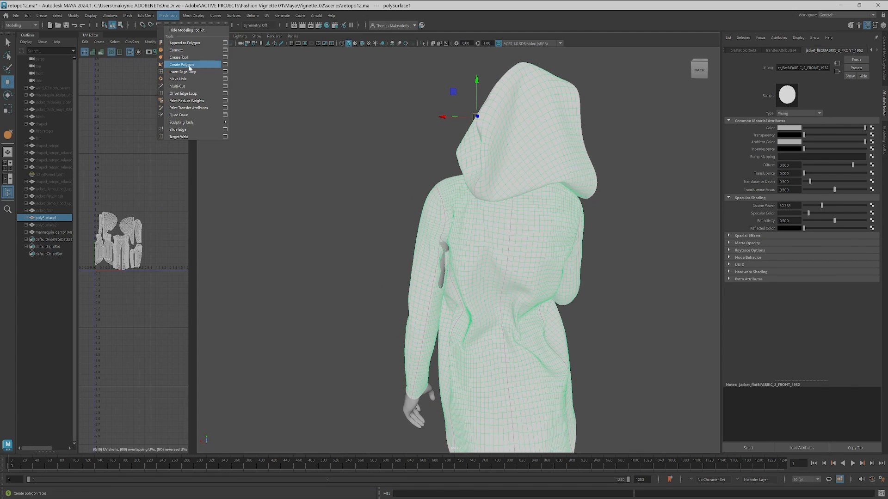
mouse_move(185, 122)
click(250, 115)
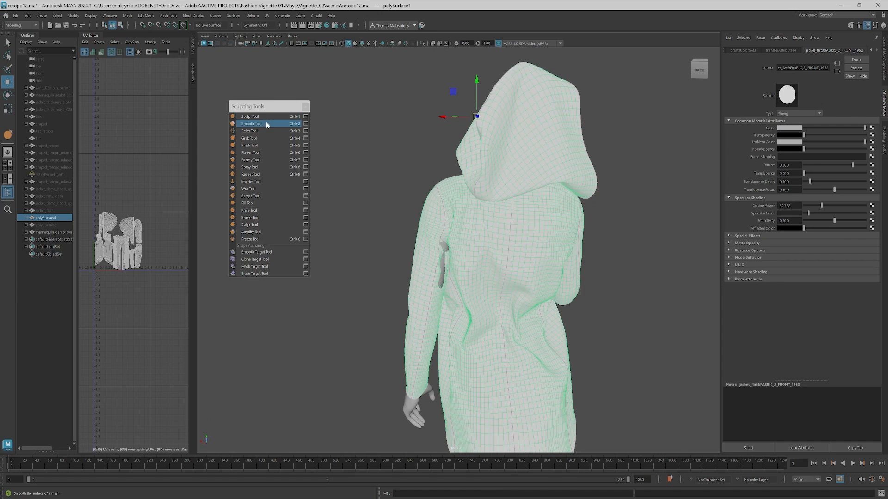
click(265, 137)
Nudge the jacket's surface slightly upward at the inner elbow crease with the Grab Tool.
mouse_move(546, 259)
alt+mouse_down()
mouse_move(466, 258)
mouse_move(451, 309)
alt+mouse_up()
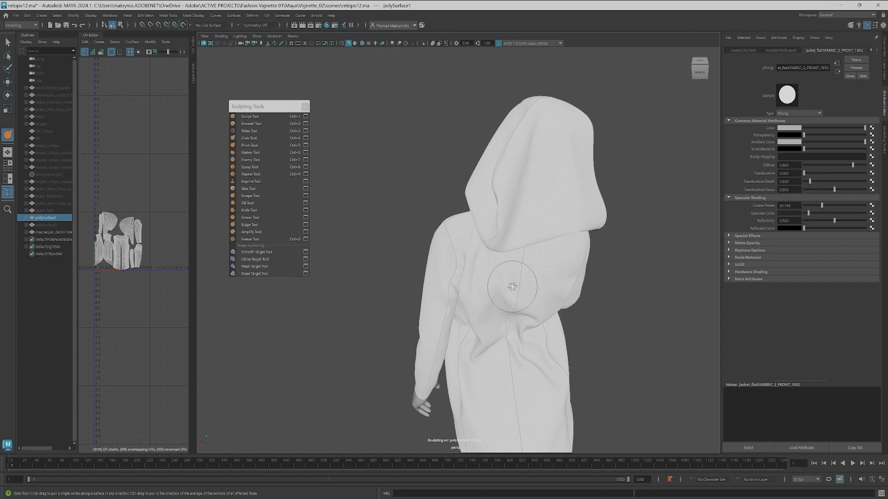
alt+drag(511, 292, 460, 206)
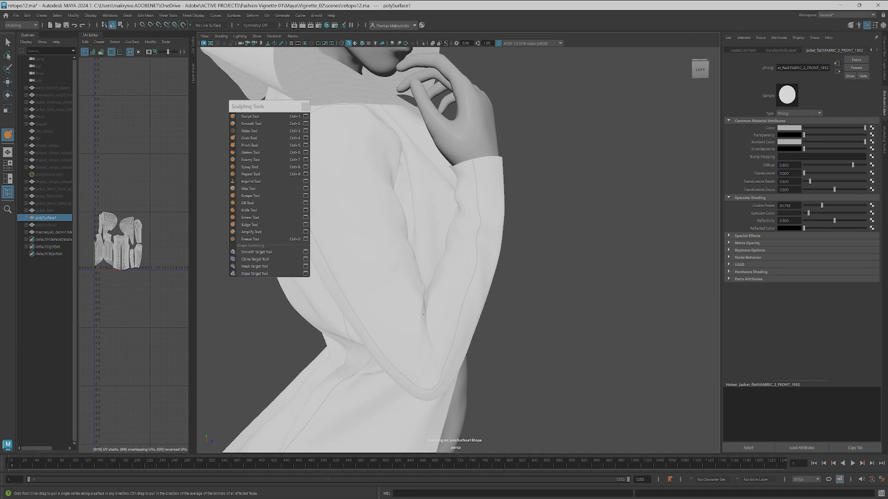
drag(423, 314, 424, 300)
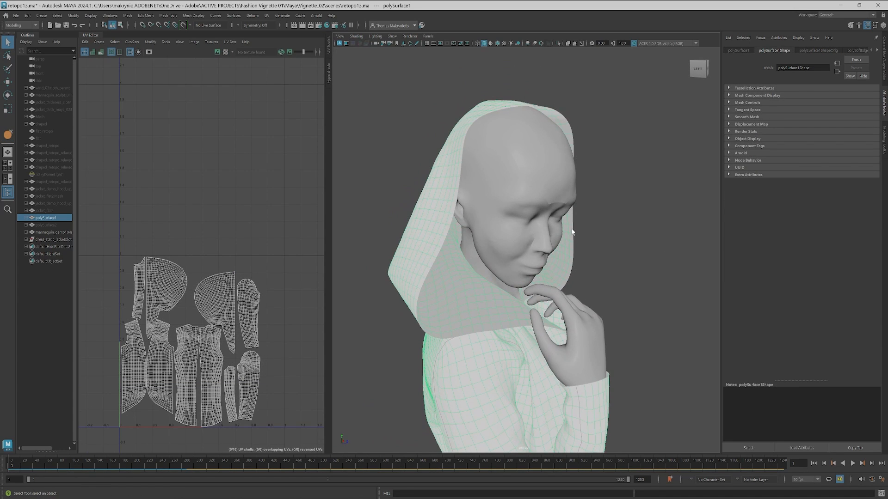
Extrude all faces of the jacket with a Local Translate Z of 0.2 to give the fabric thickness.
key(ctrl+e)
mouse_move(648, 244)
alt+middle_down()
mouse_move(655, 195)
mouse_move(656, 228)
alt+middle_up()
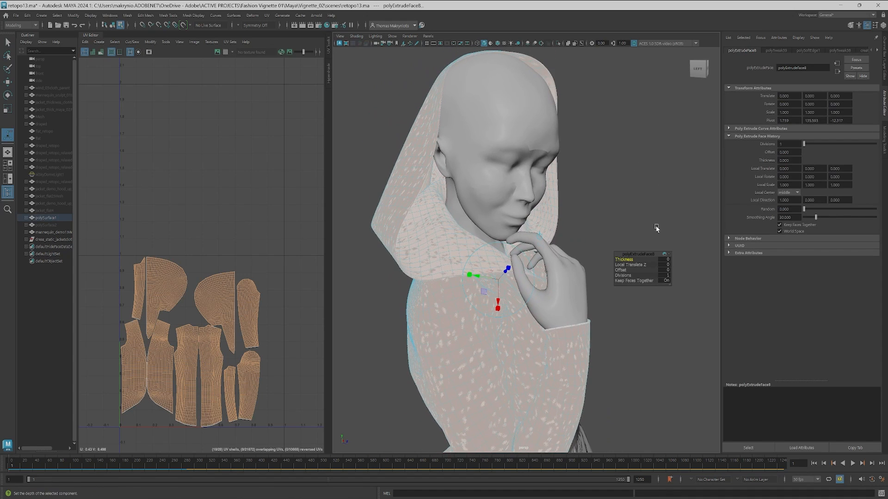
click(666, 265)
key(Return)
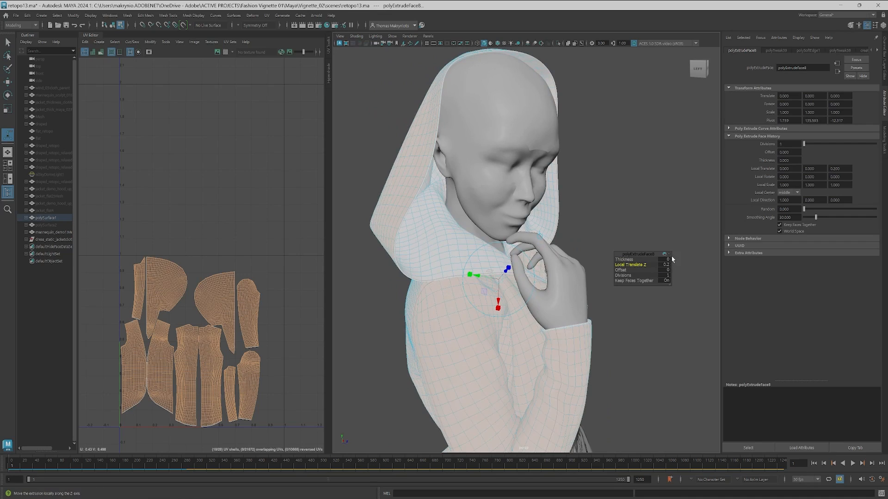
key(space)
click(653, 300)
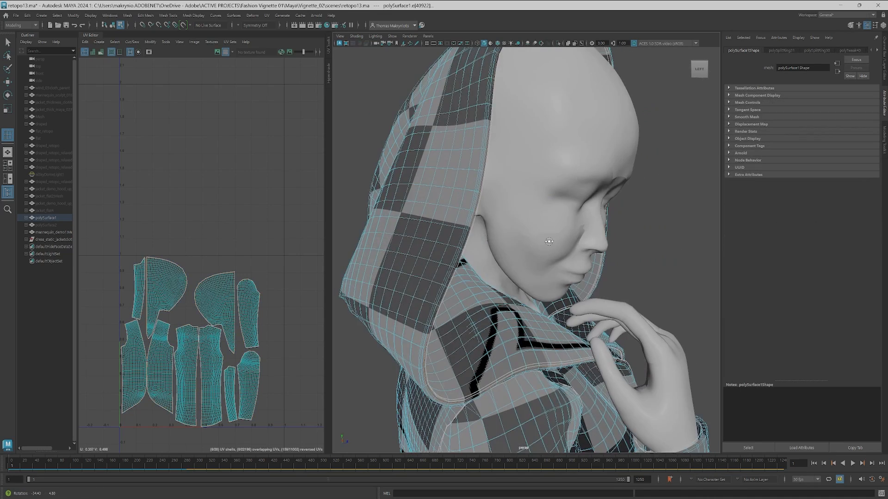
Separate the selected outer faces of the jacket into their own mesh and start exporting that mesh as a selection.
alt+drag(547, 240, 547, 242)
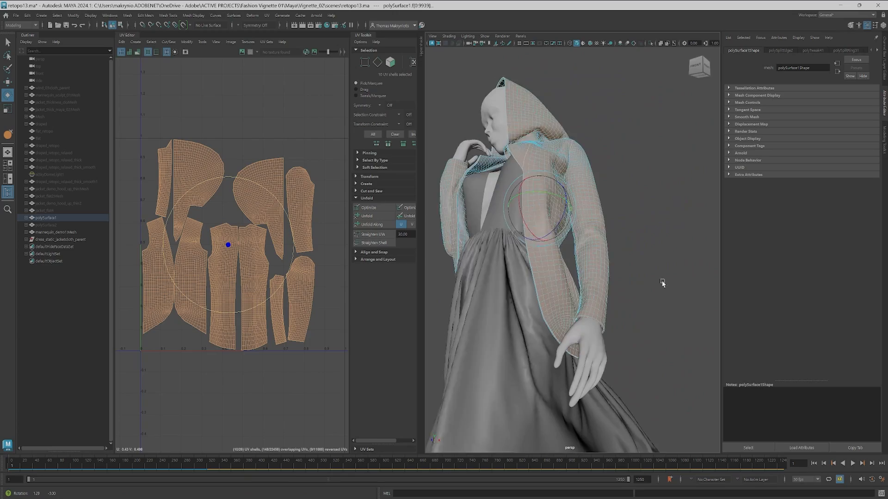
alt+drag(662, 281, 611, 294)
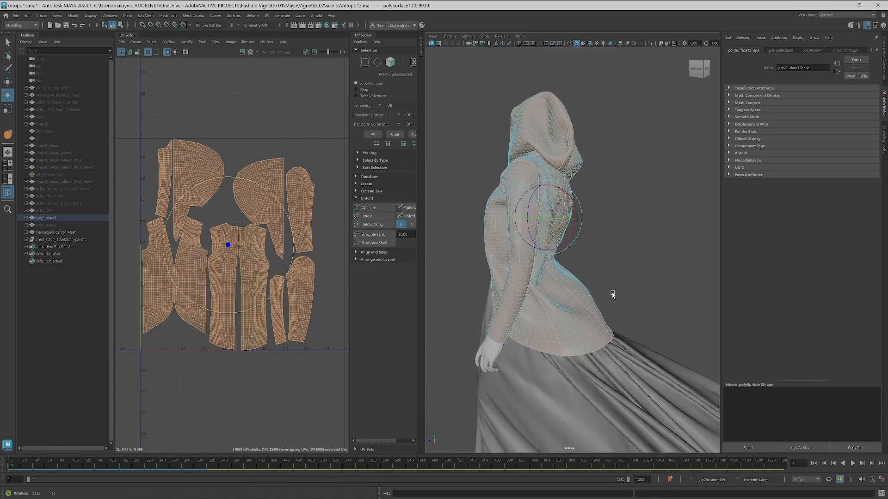
click(146, 15)
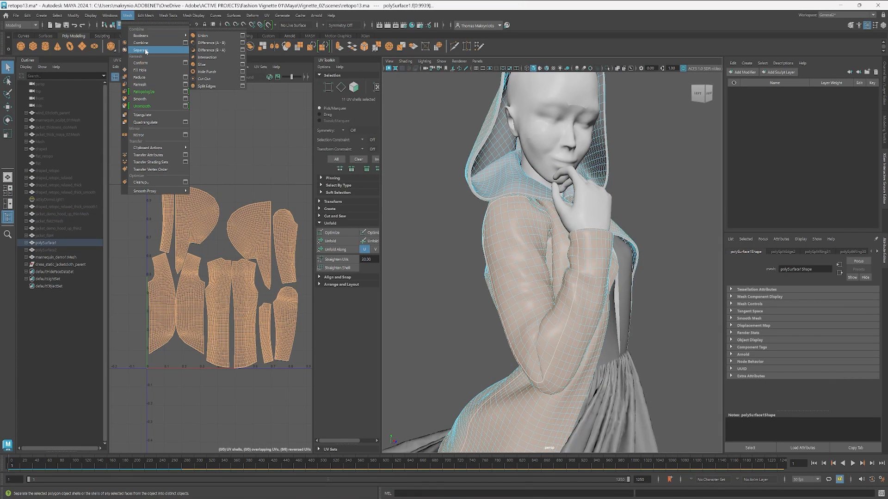
click(156, 51)
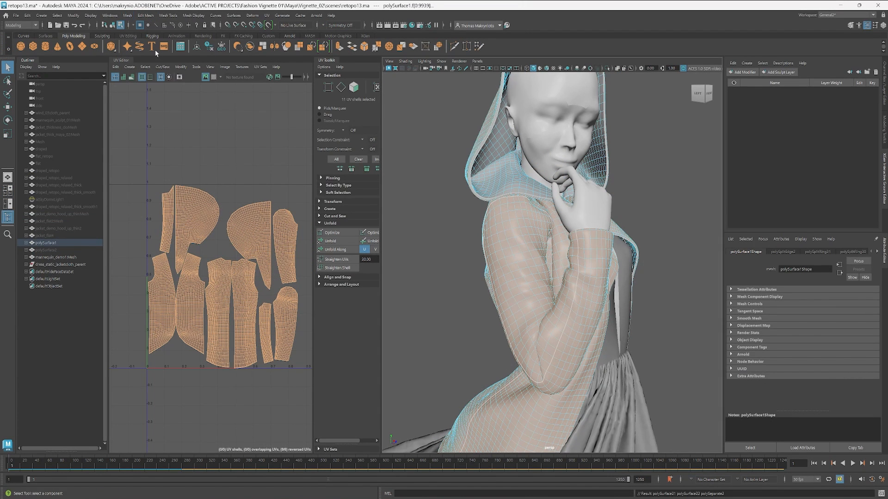
click(488, 276)
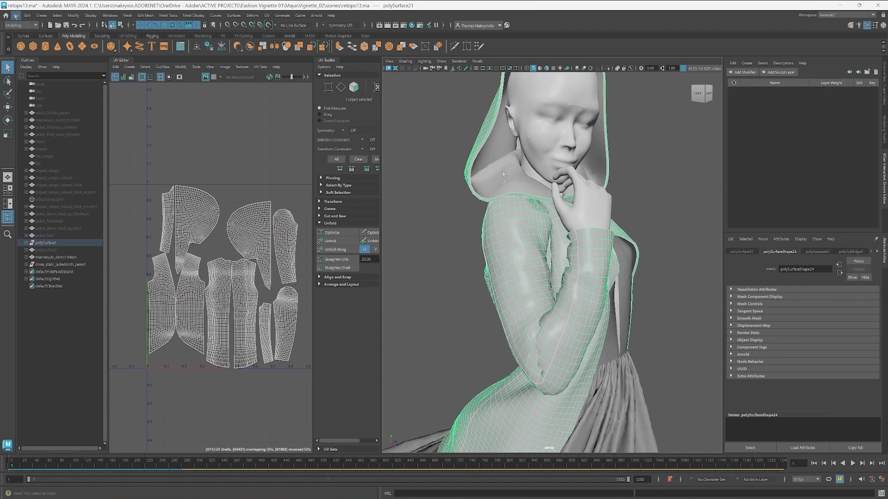
click(15, 15)
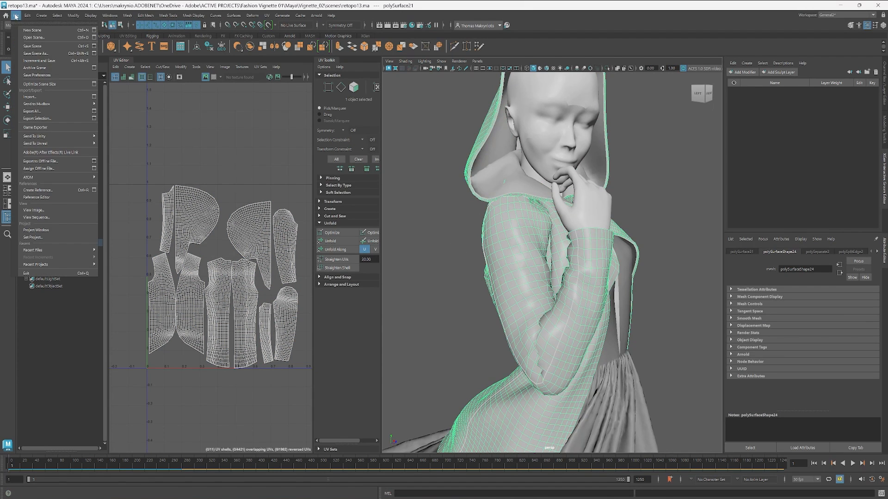
click(55, 120)
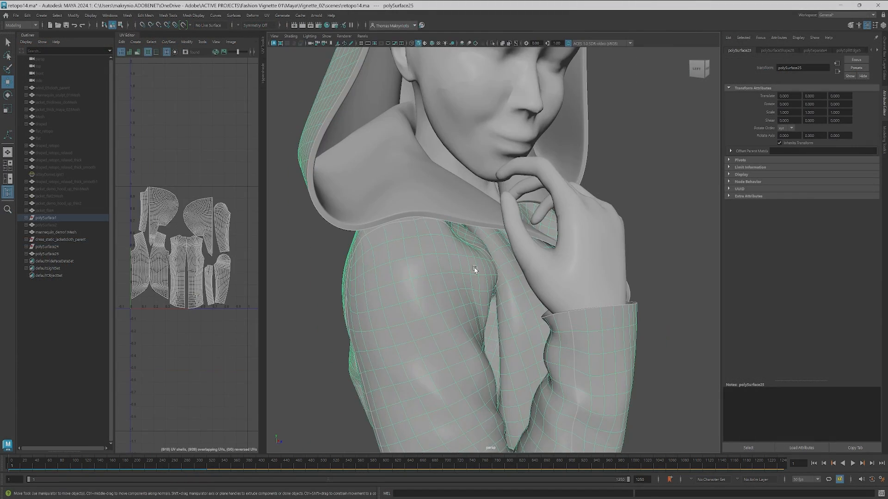
scroll(445, 287, down, 5)
alt+drag(445, 286, 573, 264)
alt+middle_drag(573, 264, 544, 246)
alt+right_drag(543, 246, 624, 283)
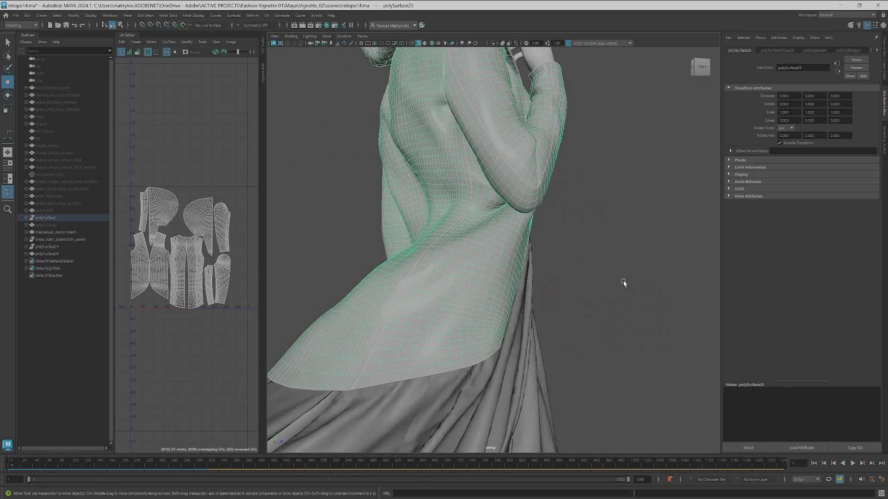
mouse_move(623, 283)
alt+mouse_down()
mouse_move(549, 295)
mouse_move(666, 287)
mouse_move(592, 287)
mouse_move(624, 287)
alt+mouse_up()
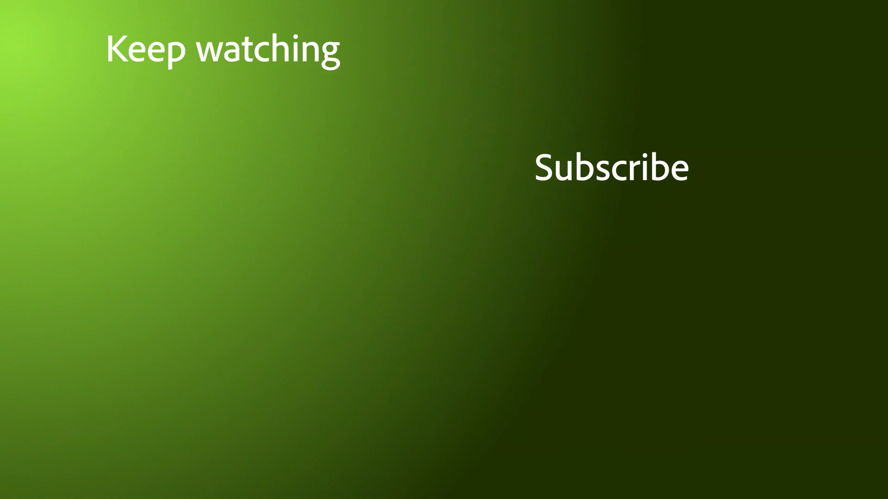